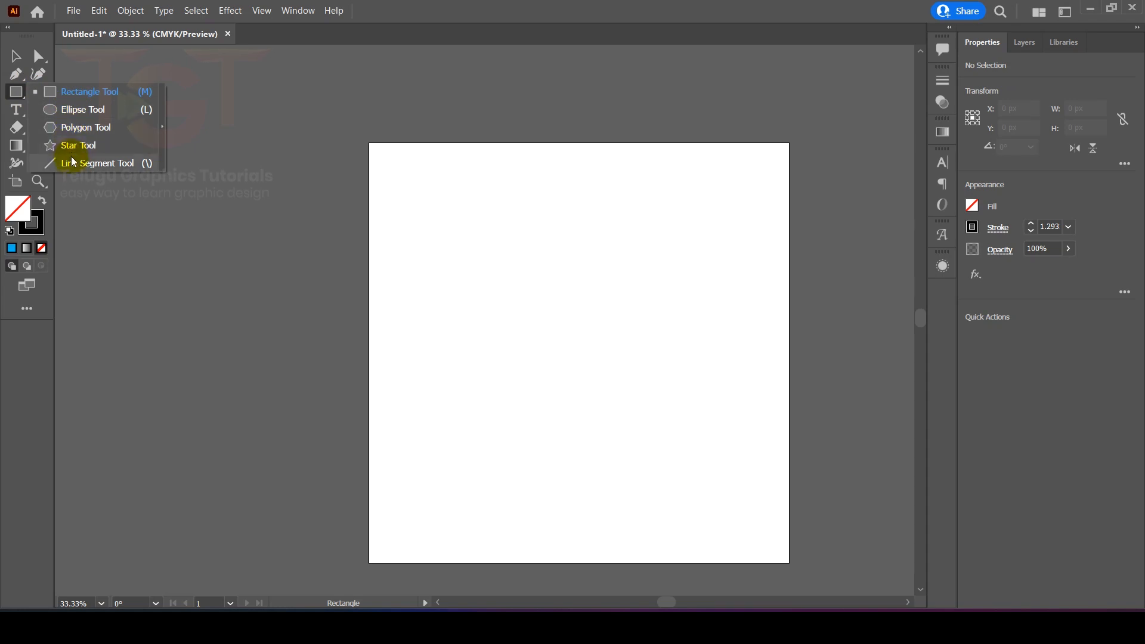
# - Draw a vertical line about 627 px long with the Line Segment tool and place a copy about 51 px to its right
pyautogui.click(106, 165)
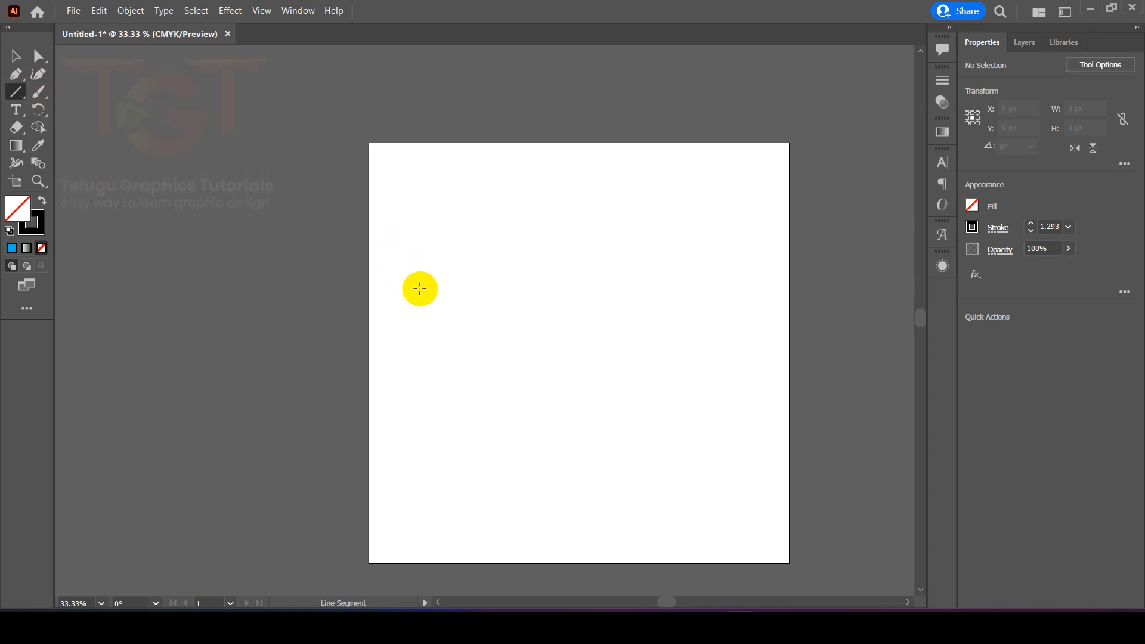
pyautogui.moveTo(448, 232)
pyautogui.mouseDown()
pyautogui.moveTo(455, 378)
pyautogui.moveTo(477, 475)
pyautogui.mouseUp()
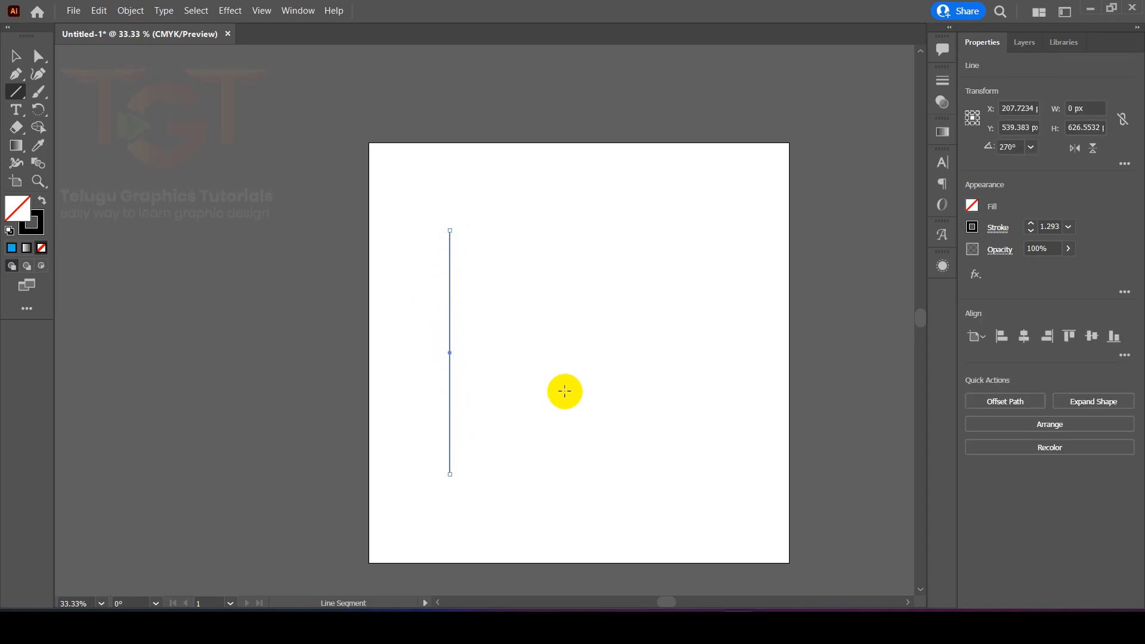
pyautogui.click(16, 56)
pyautogui.click(290, 187)
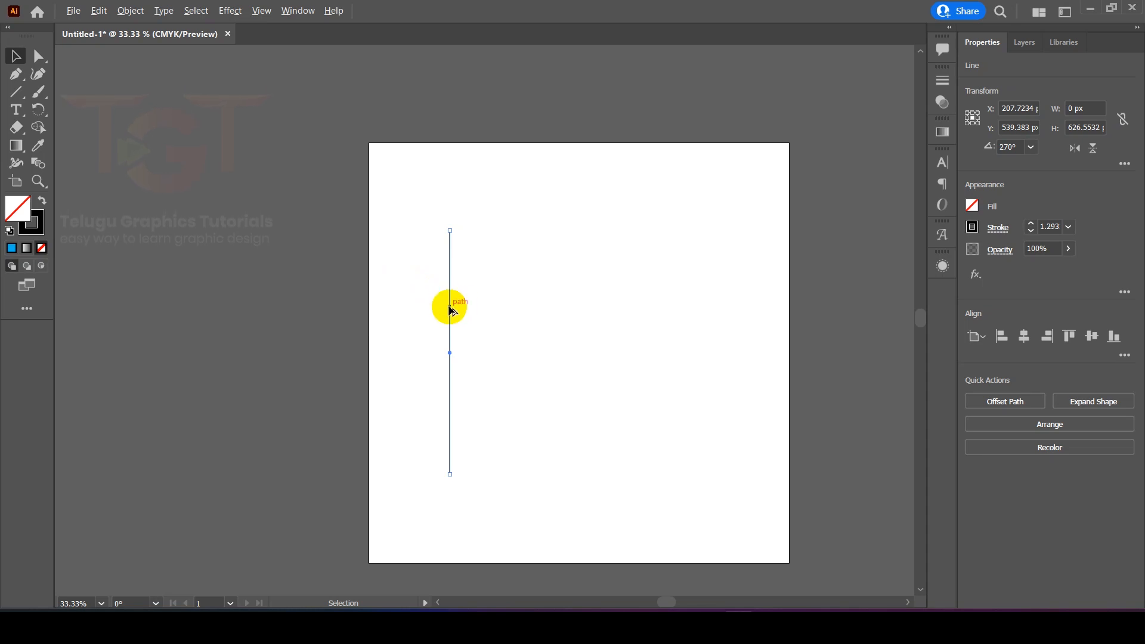
pyautogui.moveTo(449, 308); pyautogui.dragTo(470, 312)
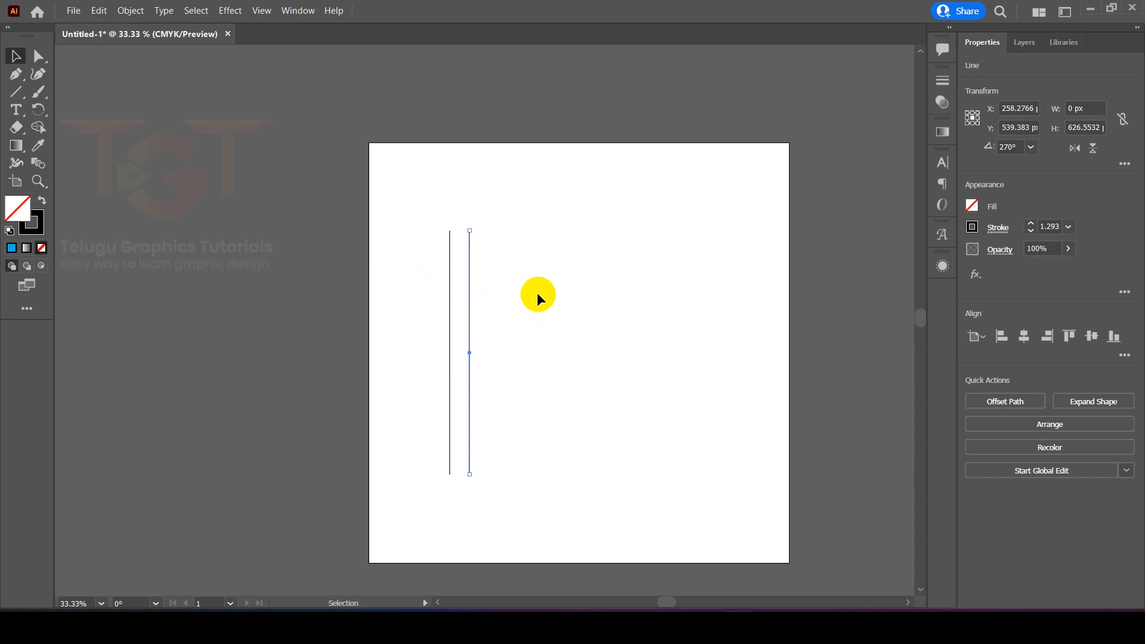
# - Repeat the copy transformation until there is a row of twelve evenly spaced vertical lines
pyautogui.hotkey('ctrl', 'd')
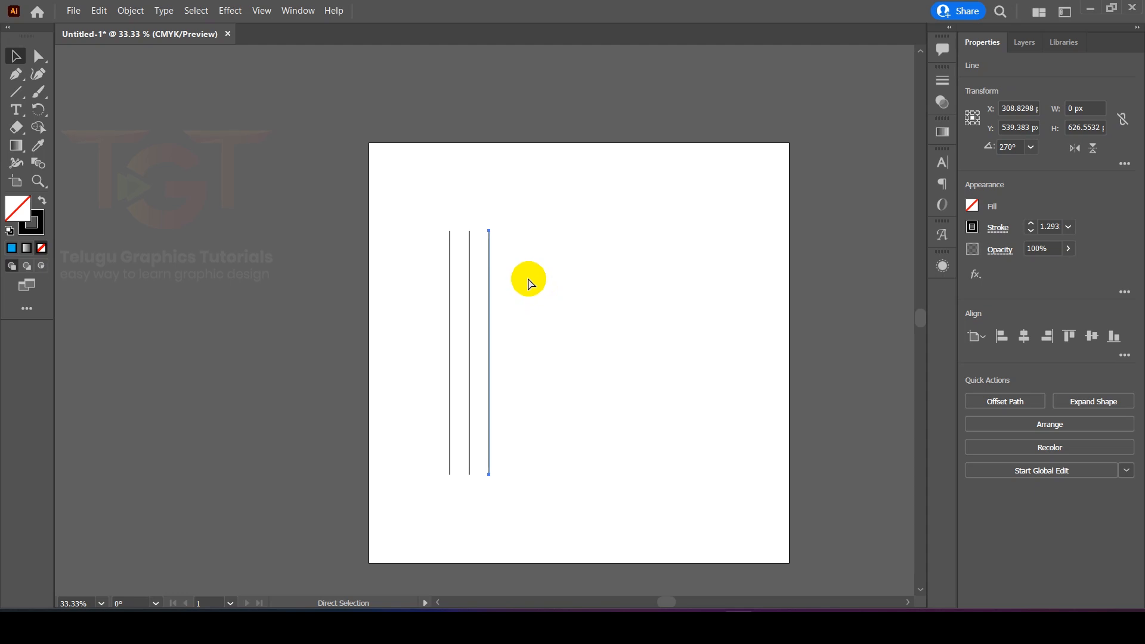
pyautogui.press('ctrl')
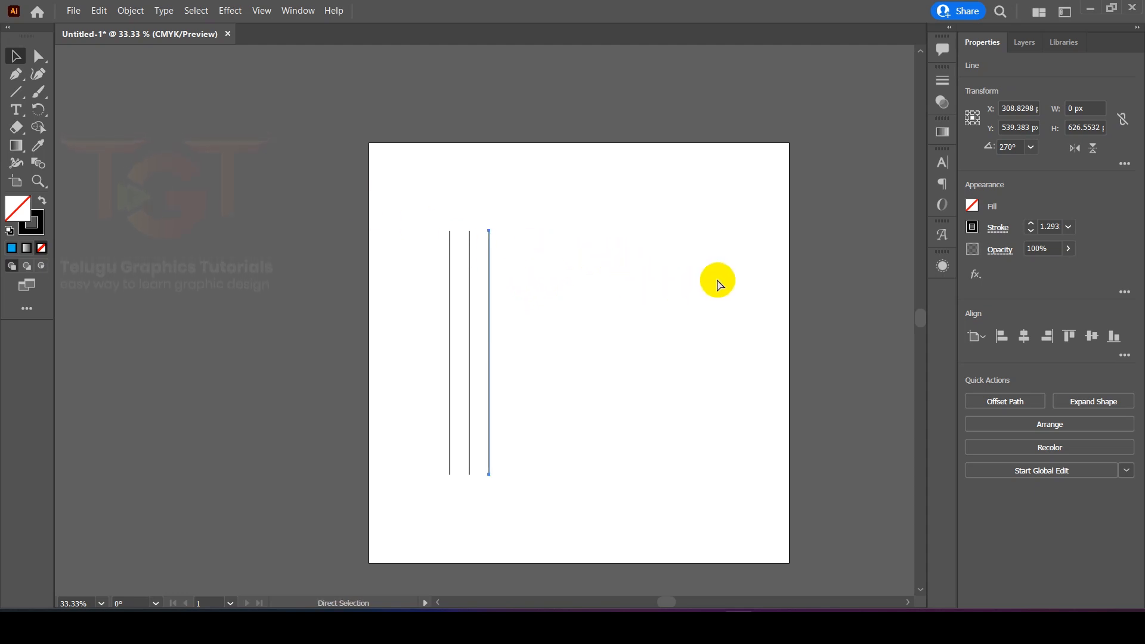
pyautogui.hotkey('ctrl', 'd')
pyautogui.hotkey('ctrl', 'd')
pyautogui.hotkey('ctrl', 'd')
pyautogui.hotkey('ctrl', 'd')
pyautogui.hotkey('ctrl', 'd')
pyautogui.hotkey('ctrl', 'd')
pyautogui.hotkey('ctrl', 'd')
pyautogui.hotkey('ctrl', 'd')
pyautogui.hotkey('ctrl', 'd')
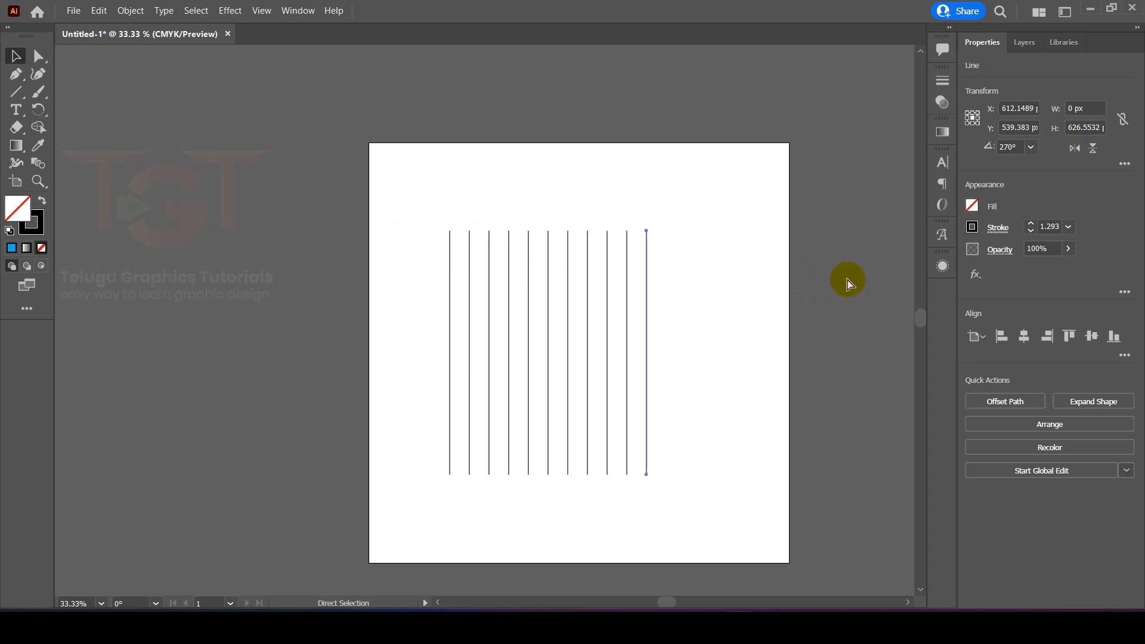
# - Group all twelve vertical lines and centre the group horizontally and vertically on the artboard
pyautogui.click(400, 194)
pyautogui.moveTo(400, 194); pyautogui.dragTo(801, 332)
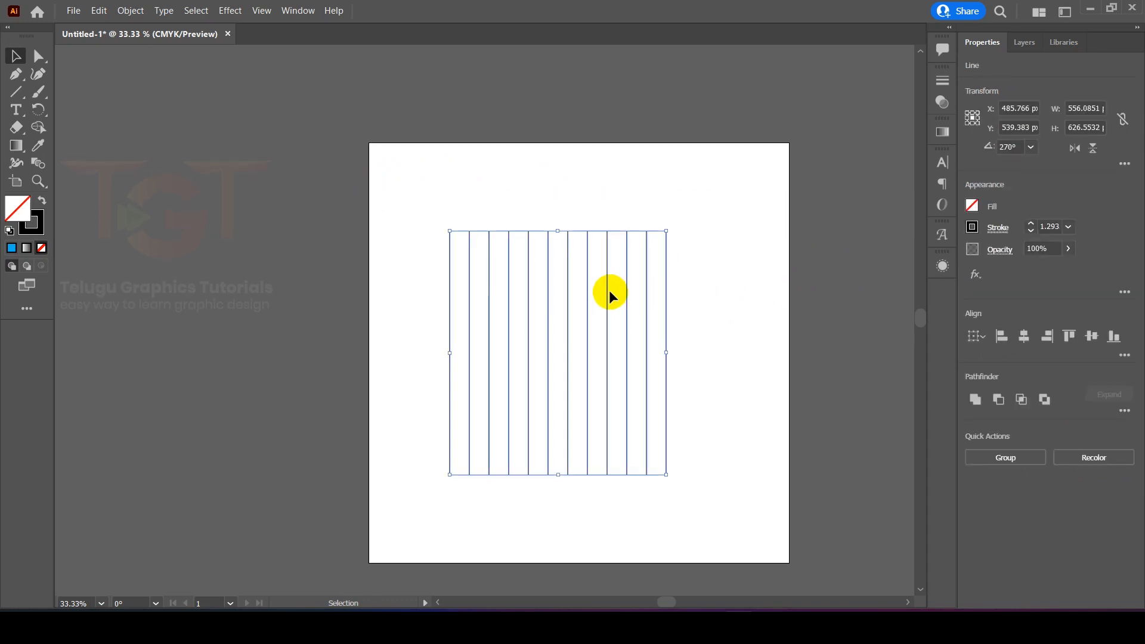
pyautogui.rightClick(611, 291)
pyautogui.click(653, 384)
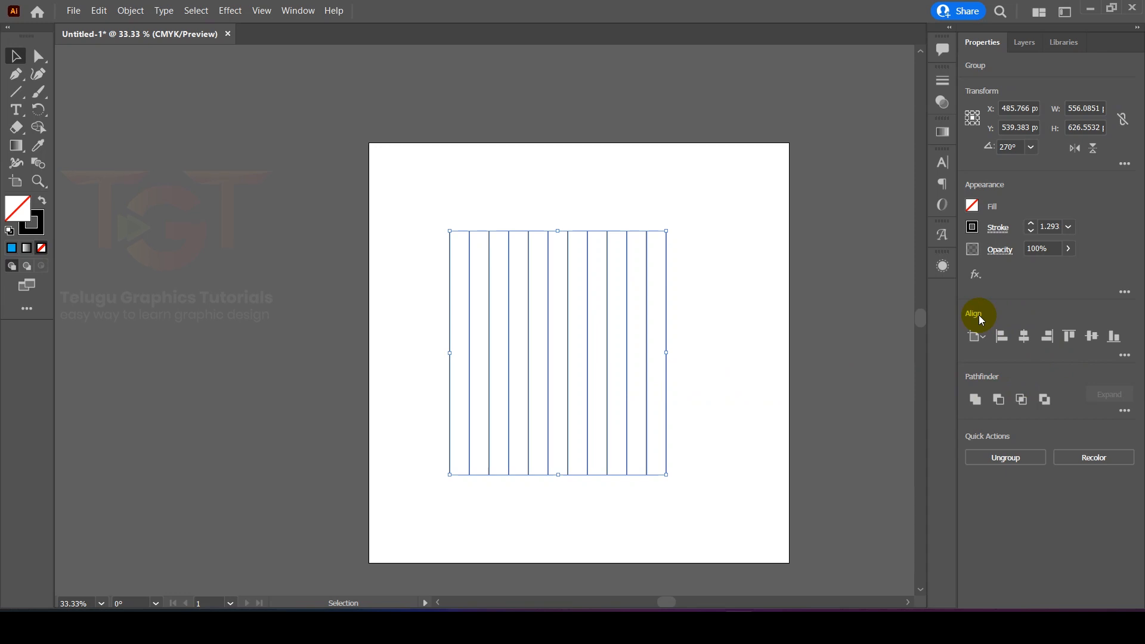
pyautogui.click(1024, 336)
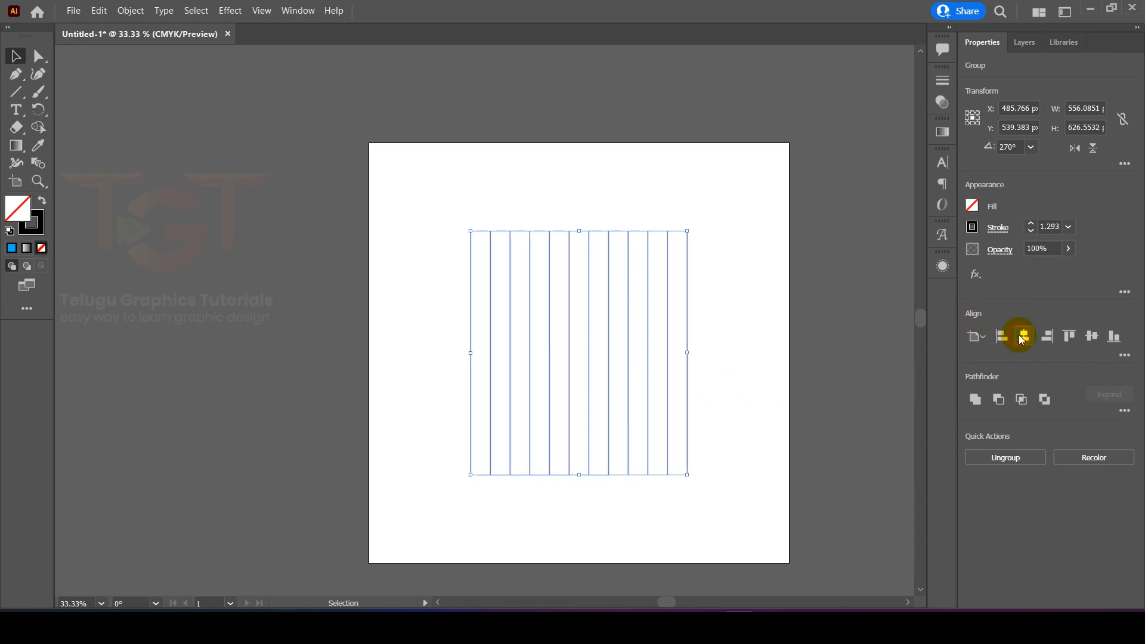
pyautogui.click(1090, 338)
pyautogui.click(802, 287)
# - Copy the centred line group and paste the copy in front of the original
pyautogui.moveTo(412, 206); pyautogui.dragTo(699, 314)
pyautogui.click(111, 11)
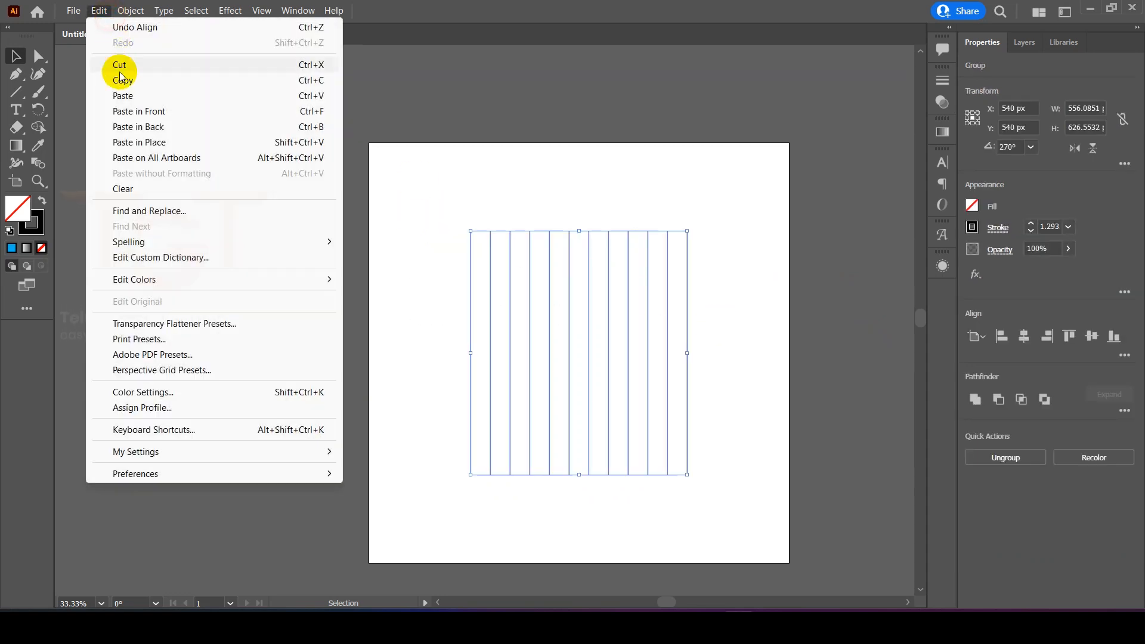
pyautogui.click(116, 79)
pyautogui.click(106, 16)
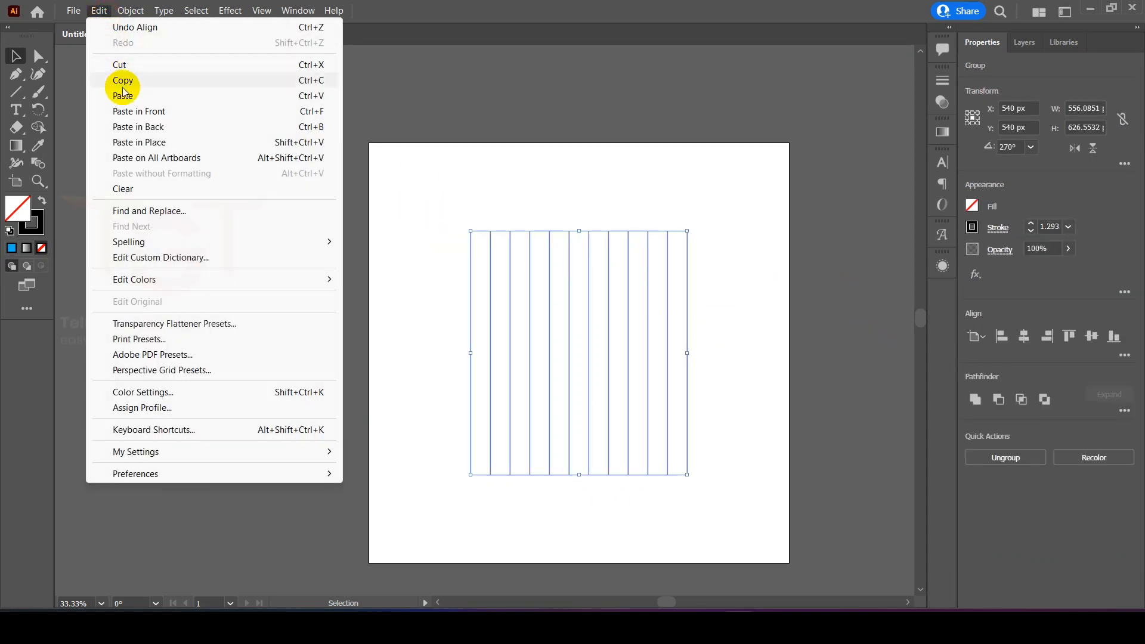
pyautogui.click(149, 110)
pyautogui.click(548, 189)
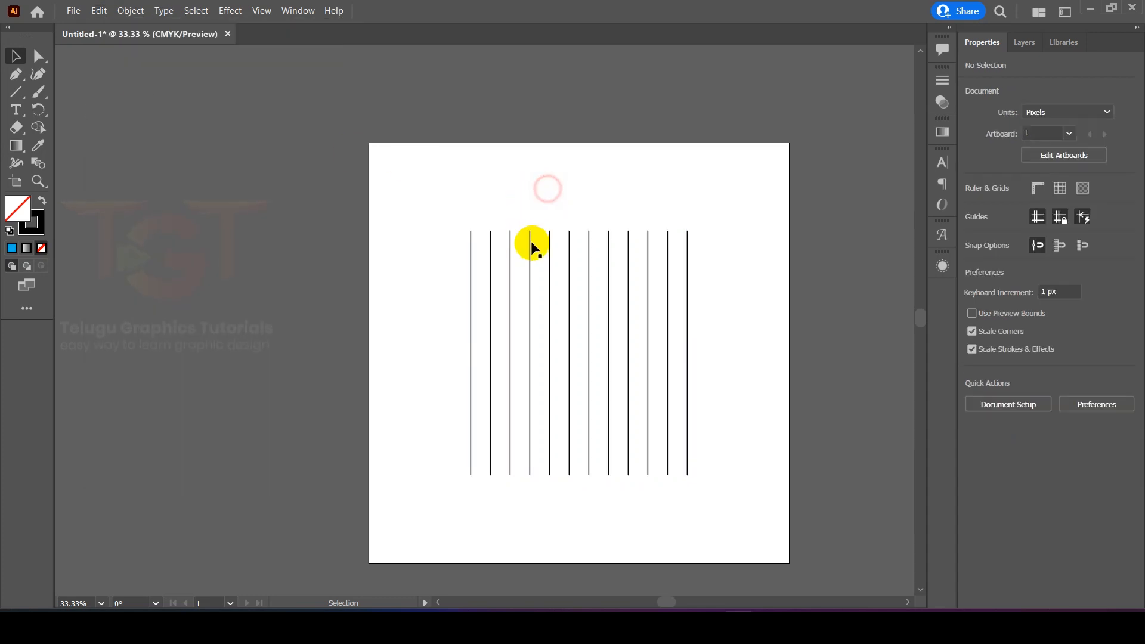
# - Try moving the pasted line group off the original, and undo the move
pyautogui.moveTo(548, 240); pyautogui.dragTo(411, 192)
pyautogui.click(594, 192)
pyautogui.hotkey('ctrl', 'z')
pyautogui.hotkey('ctrl', 'z')
pyautogui.click(546, 188)
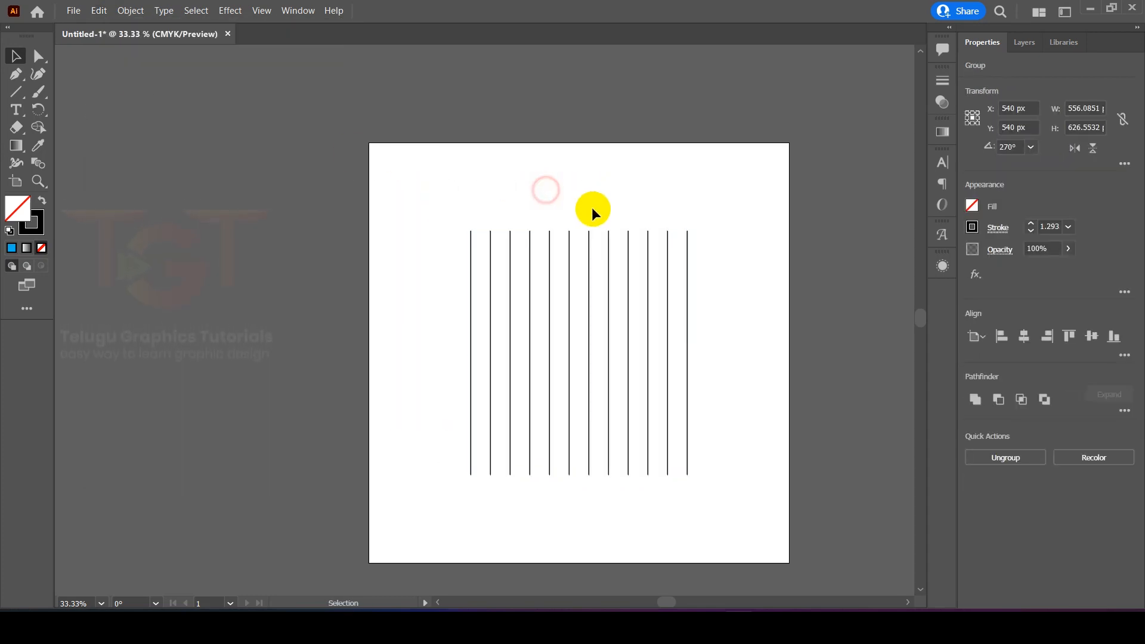
pyautogui.click(610, 238)
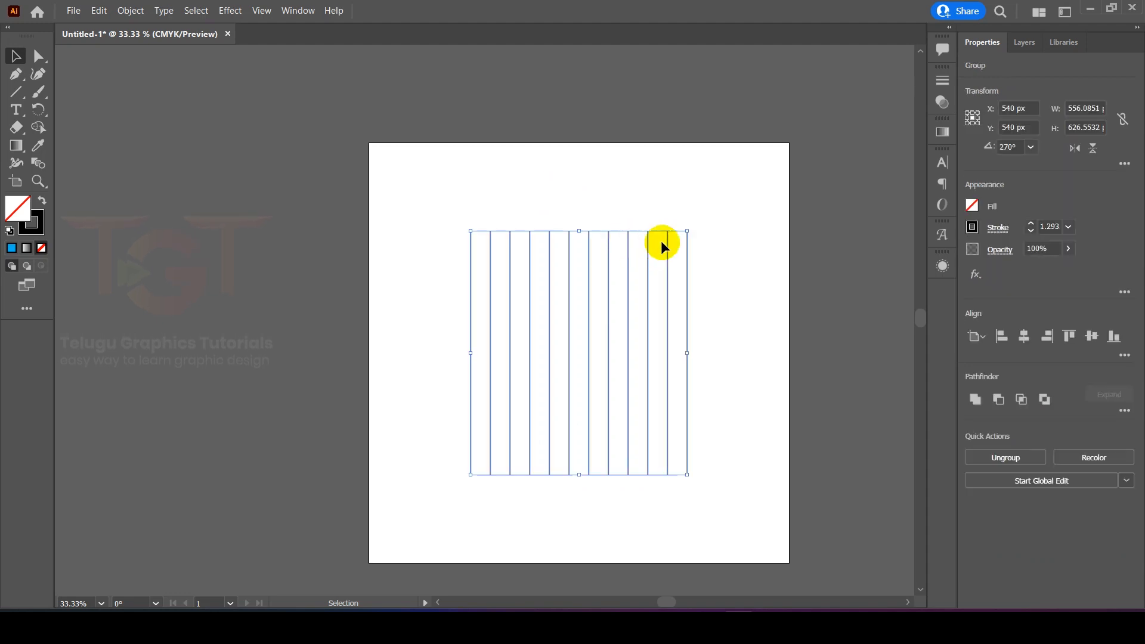
pyautogui.click(676, 195)
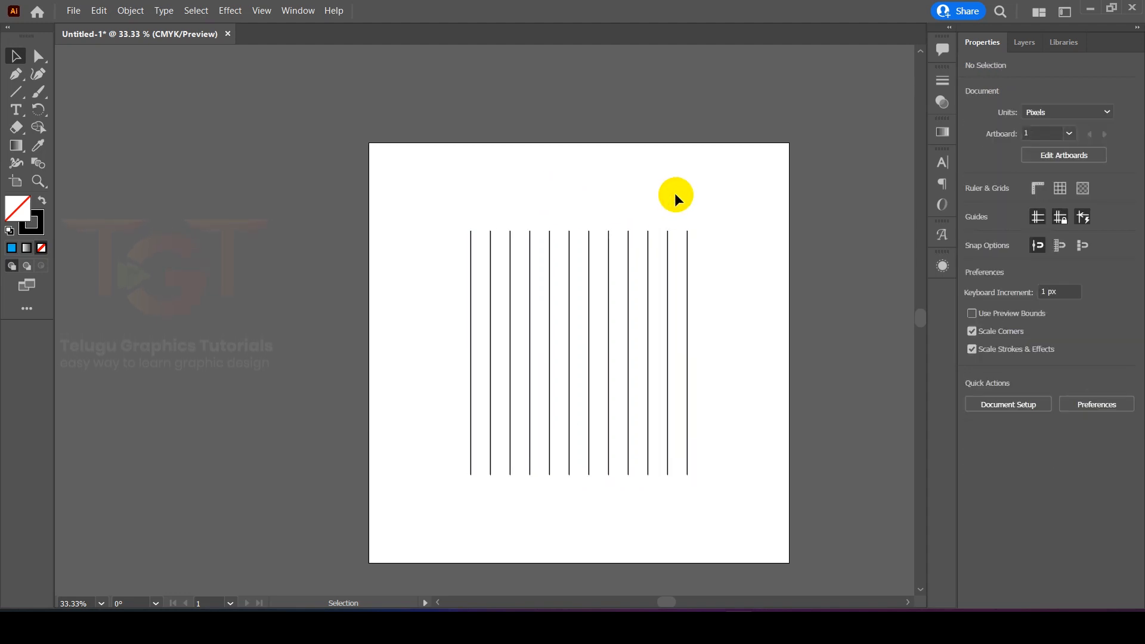
# - Try rotating the front line group to an angle of 210°, and undo the rotation
pyautogui.click(608, 242)
pyautogui.rightClick(607, 242)
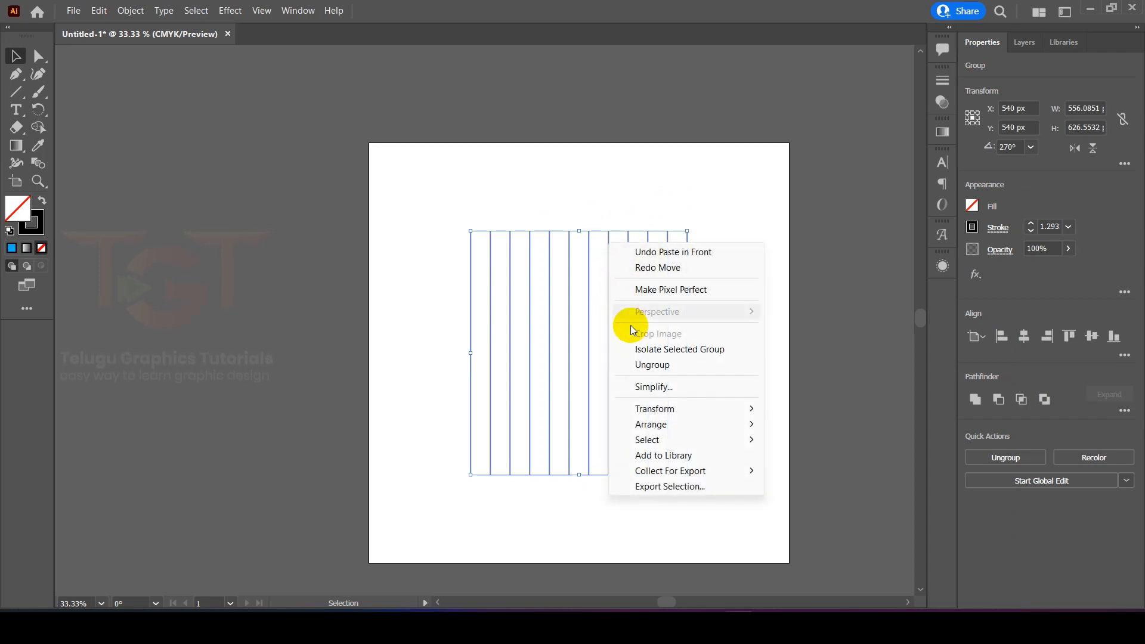
pyautogui.moveTo(661, 413)
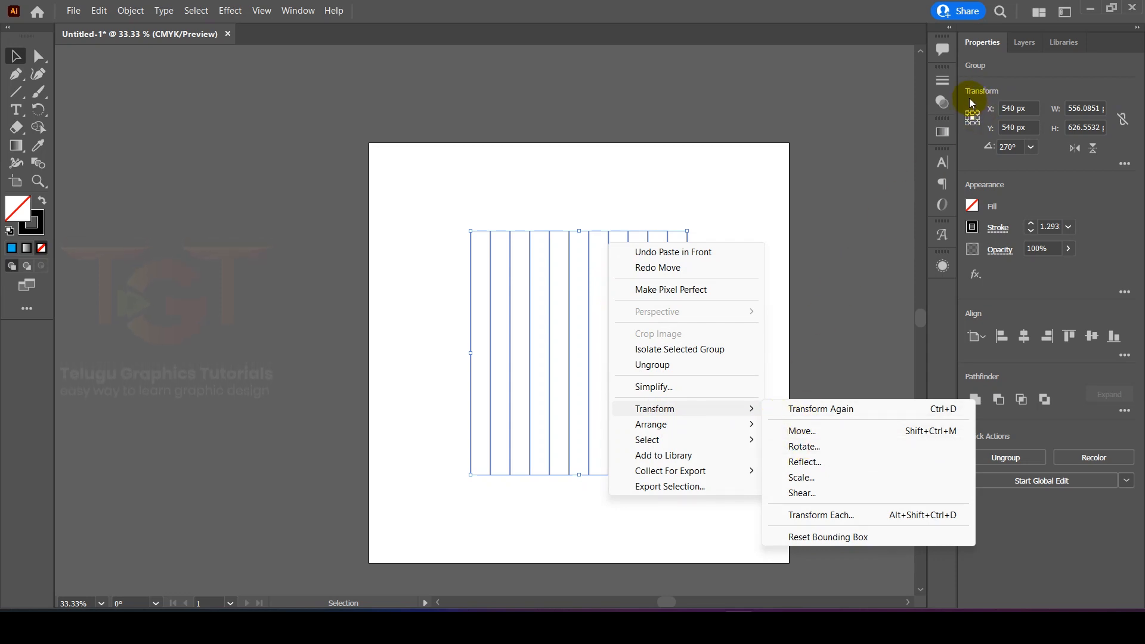
pyautogui.click(1018, 148)
pyautogui.click(1014, 147)
pyautogui.write('210')
pyautogui.press('Return')
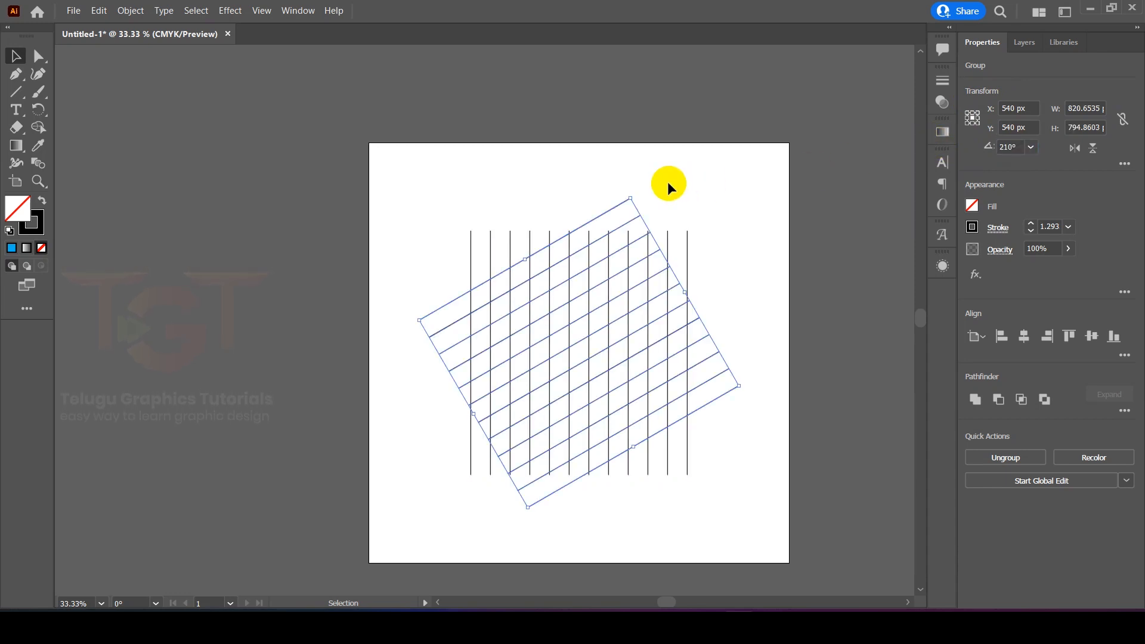
pyautogui.click(461, 183)
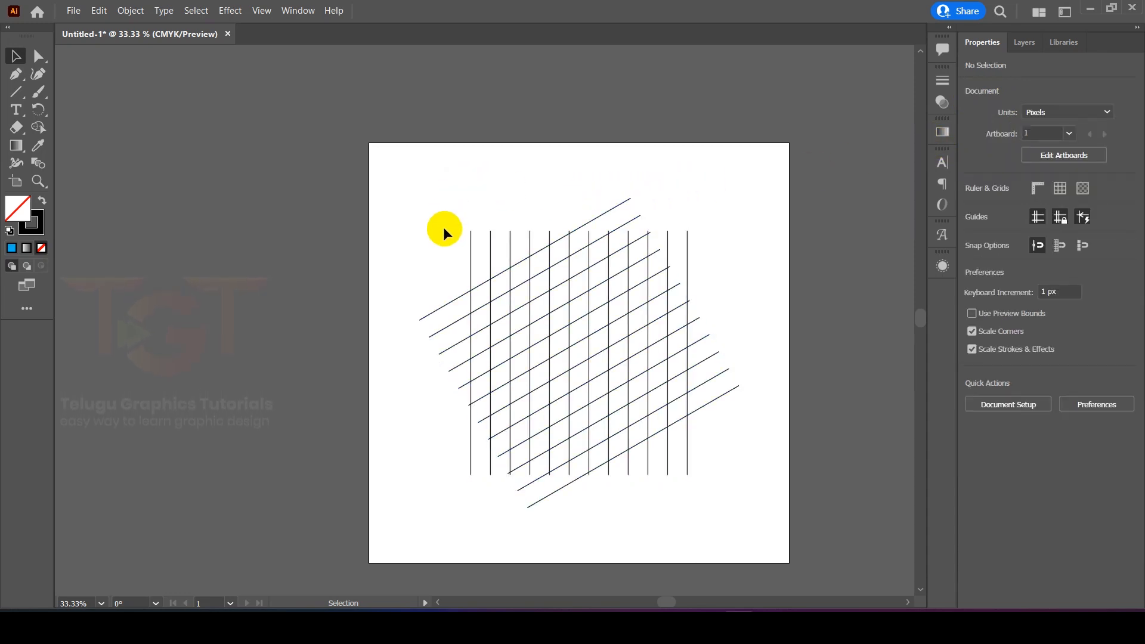
pyautogui.hotkey('ctrl', 'z')
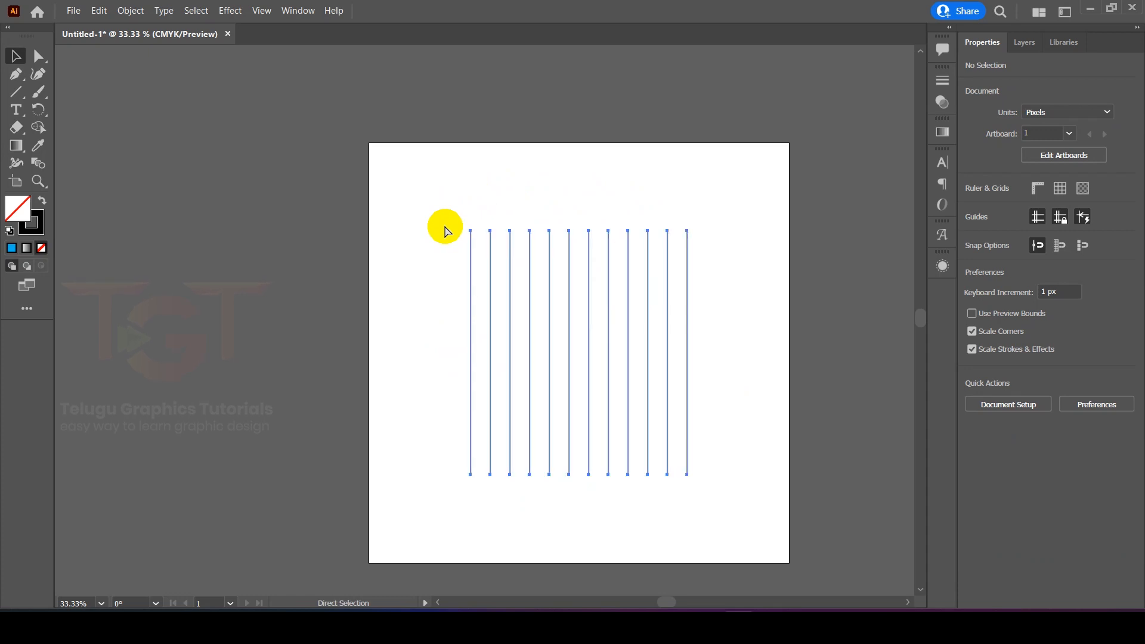
# - Stretch the front line group vertically from its centre to about 928 px tall, keeping its width
pyautogui.click(621, 216)
pyautogui.click(589, 242)
pyautogui.moveTo(579, 232); pyautogui.dragTo(577, 172)
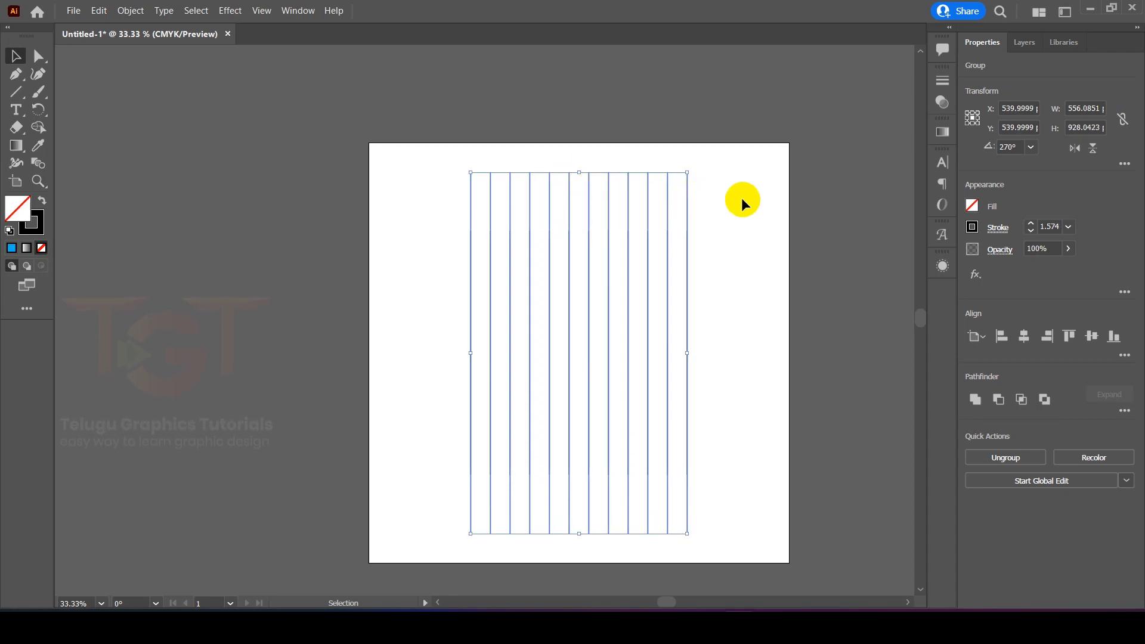
# - Paste a copy of the stretched line group in front of it and set the copy's rotation angle to 210°
pyautogui.click(131, 11)
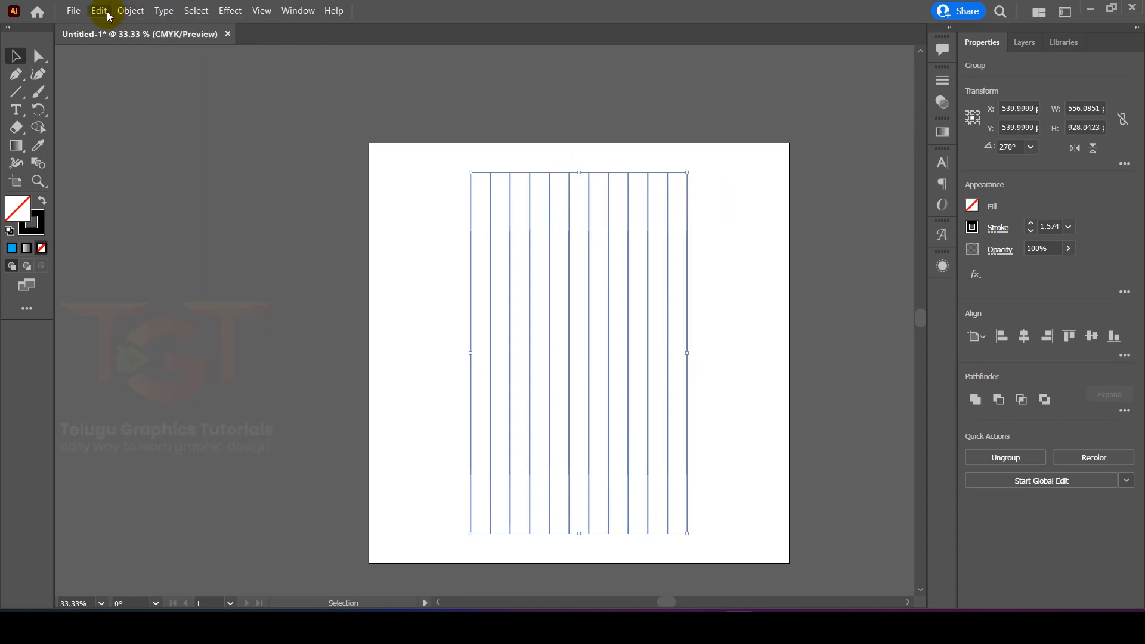
pyautogui.click(99, 11)
pyautogui.click(126, 80)
pyautogui.click(99, 10)
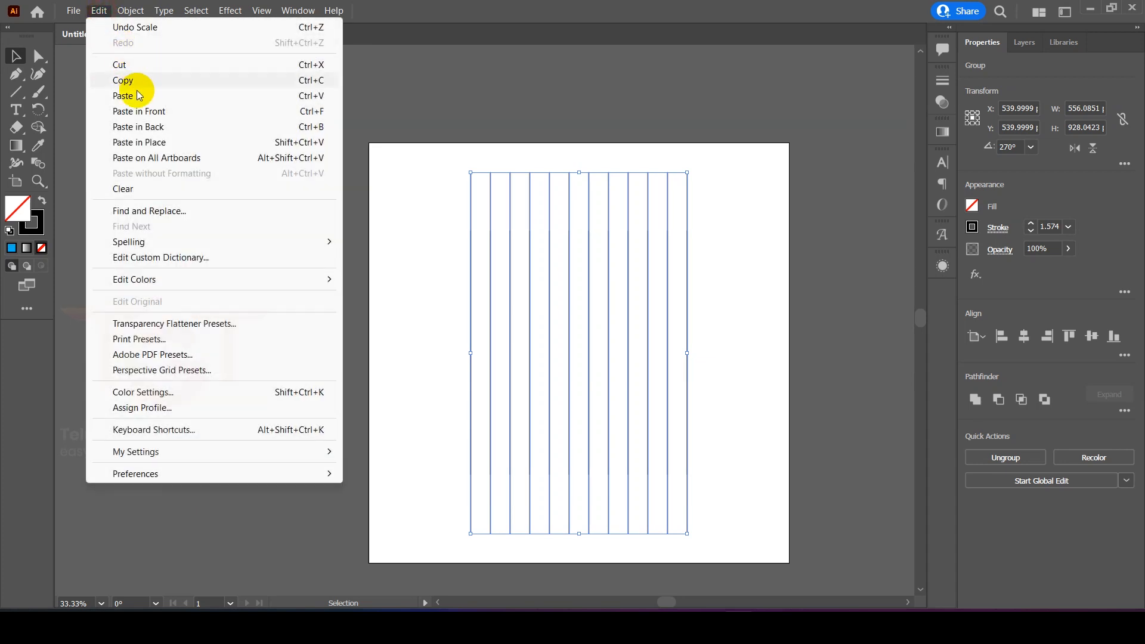
pyautogui.click(148, 111)
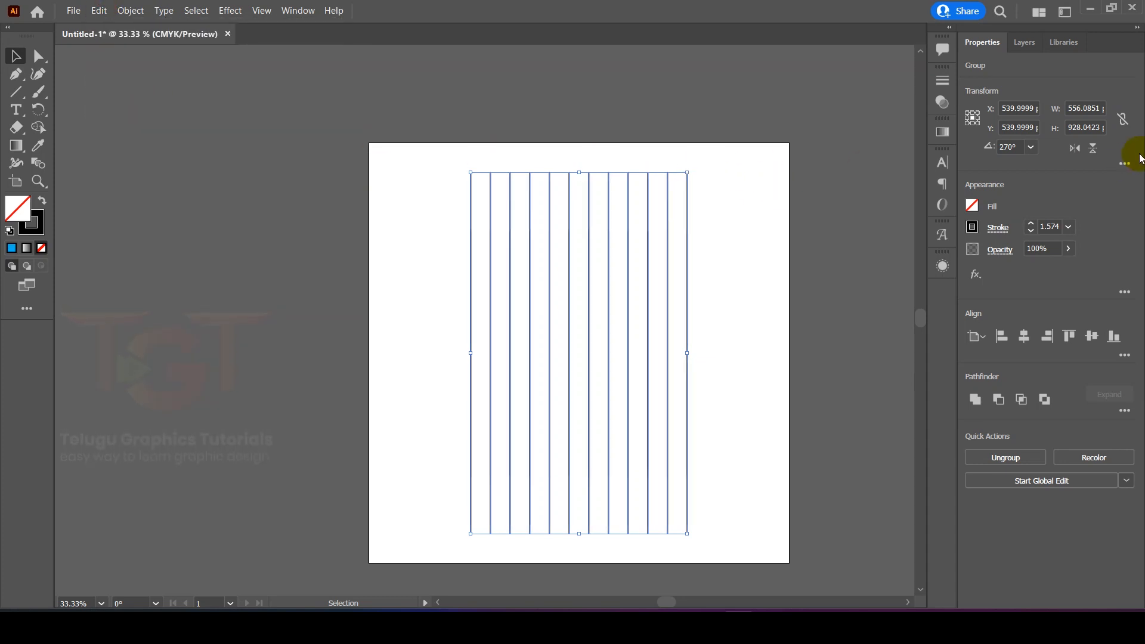
pyautogui.click(1017, 147)
pyautogui.write('210')
pyautogui.press('Return')
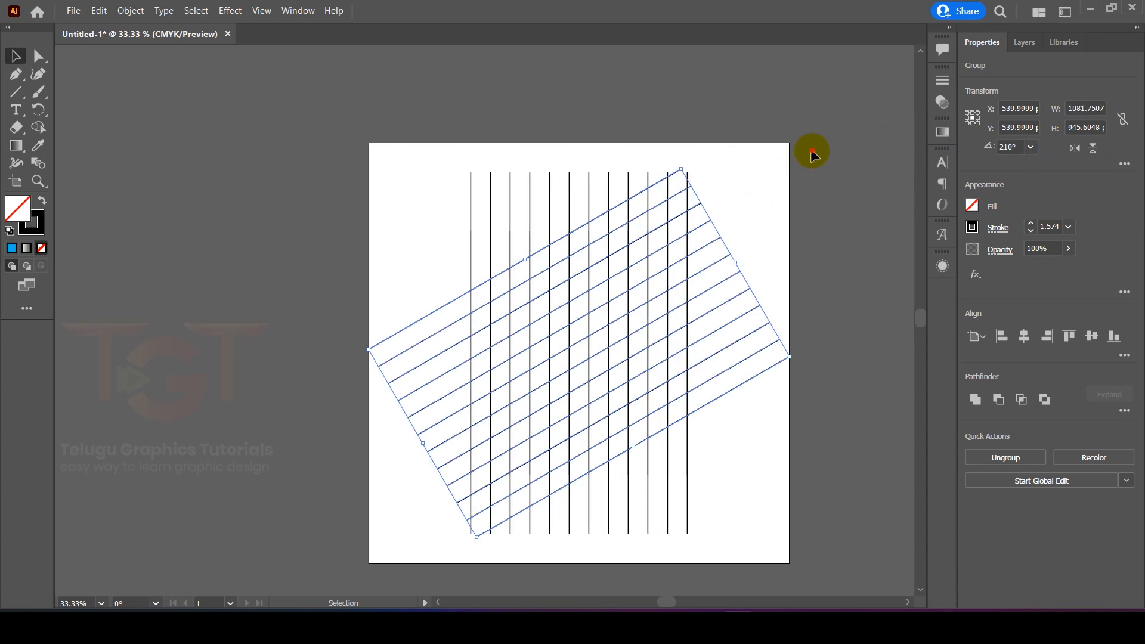
pyautogui.click(811, 148)
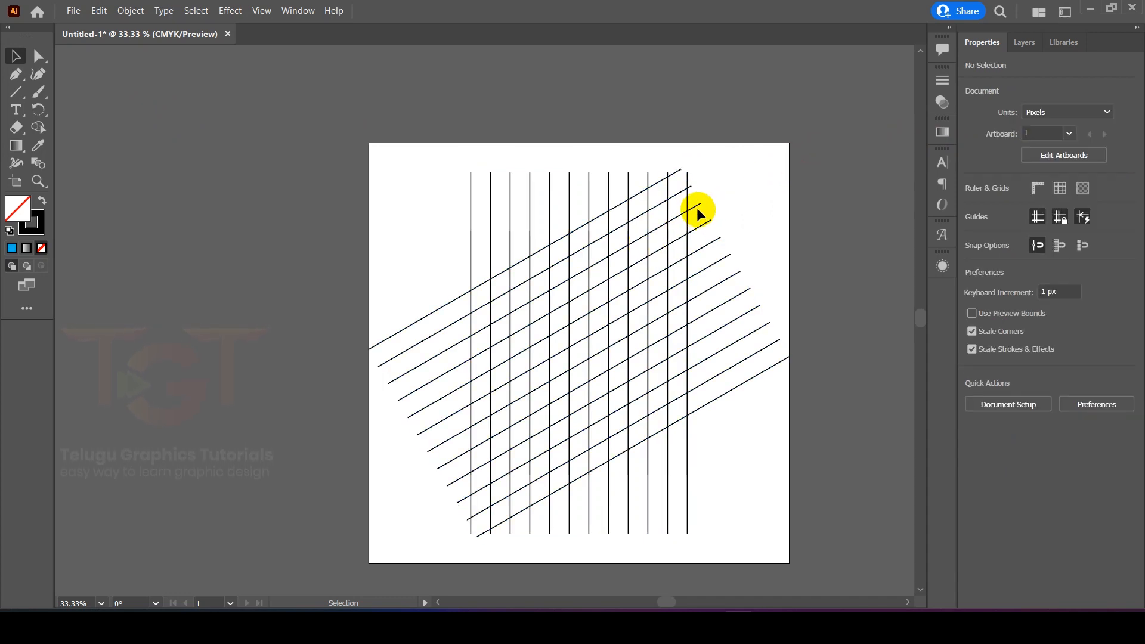
# - Reflect the slanted line group across the vertical axis as a copy, completing a three-direction isometric grid
pyautogui.click(698, 210)
pyautogui.rightClick(696, 209)
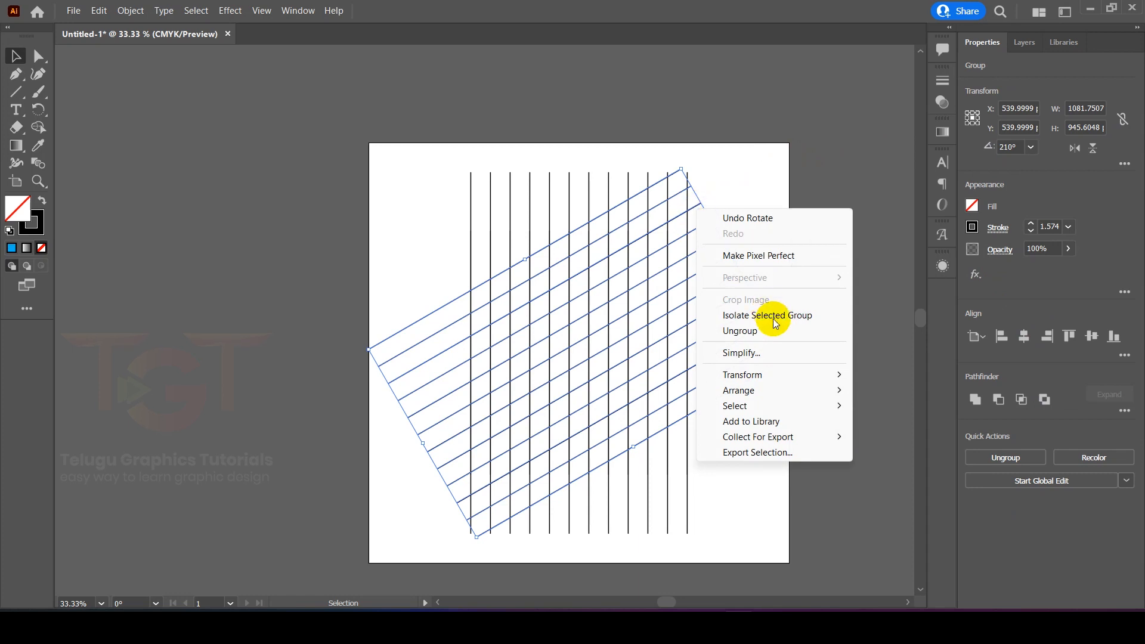
pyautogui.moveTo(798, 374)
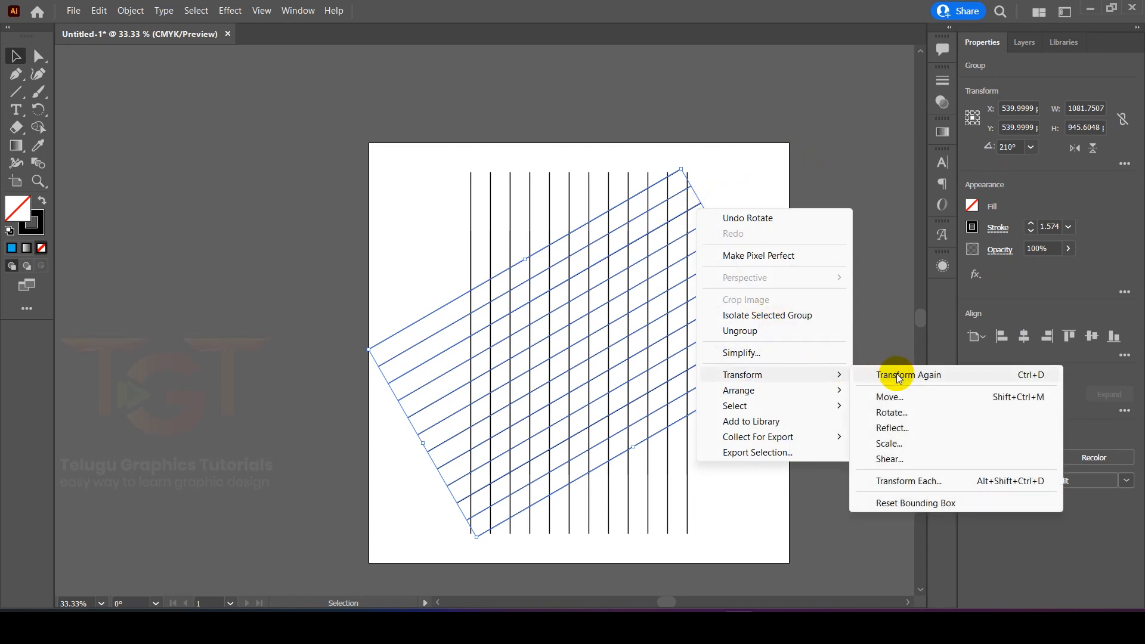
pyautogui.click(893, 428)
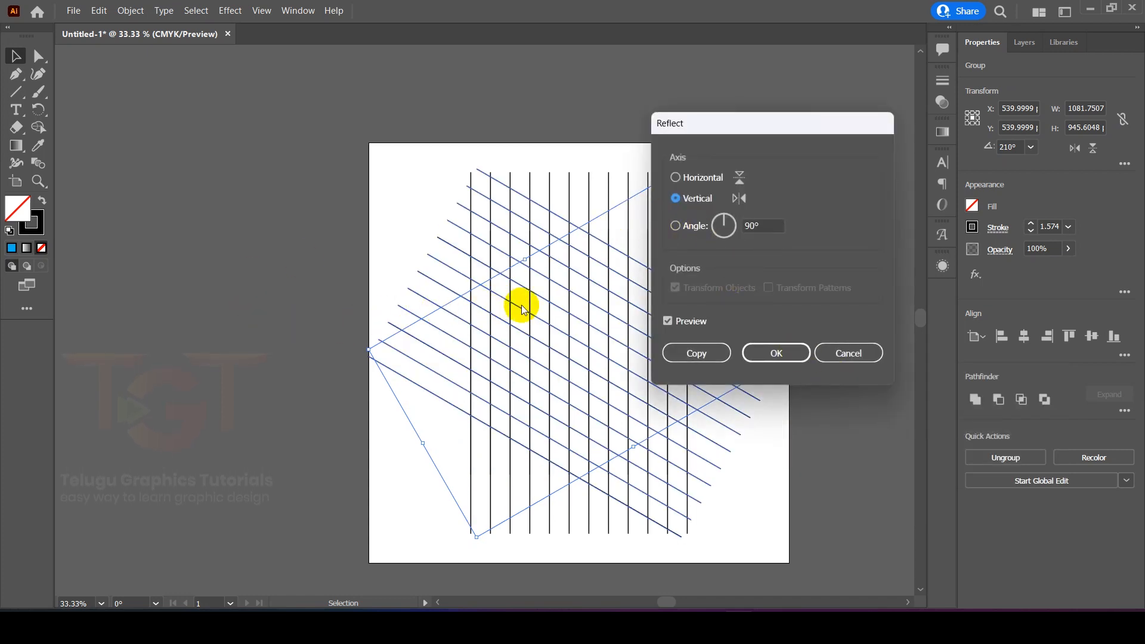
pyautogui.click(677, 178)
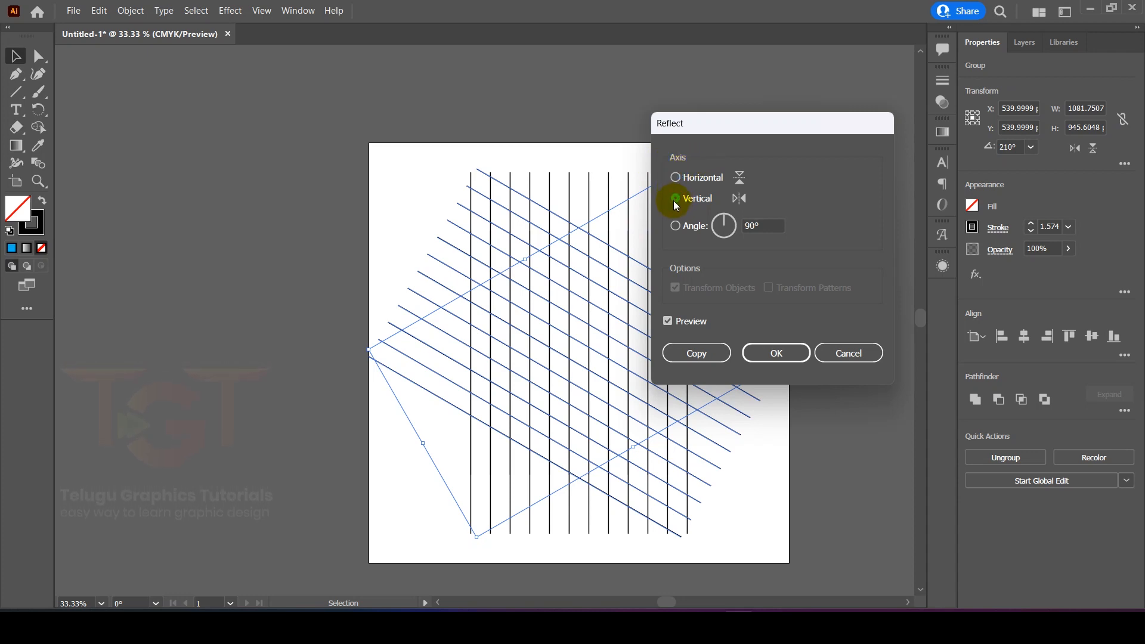
pyautogui.click(702, 355)
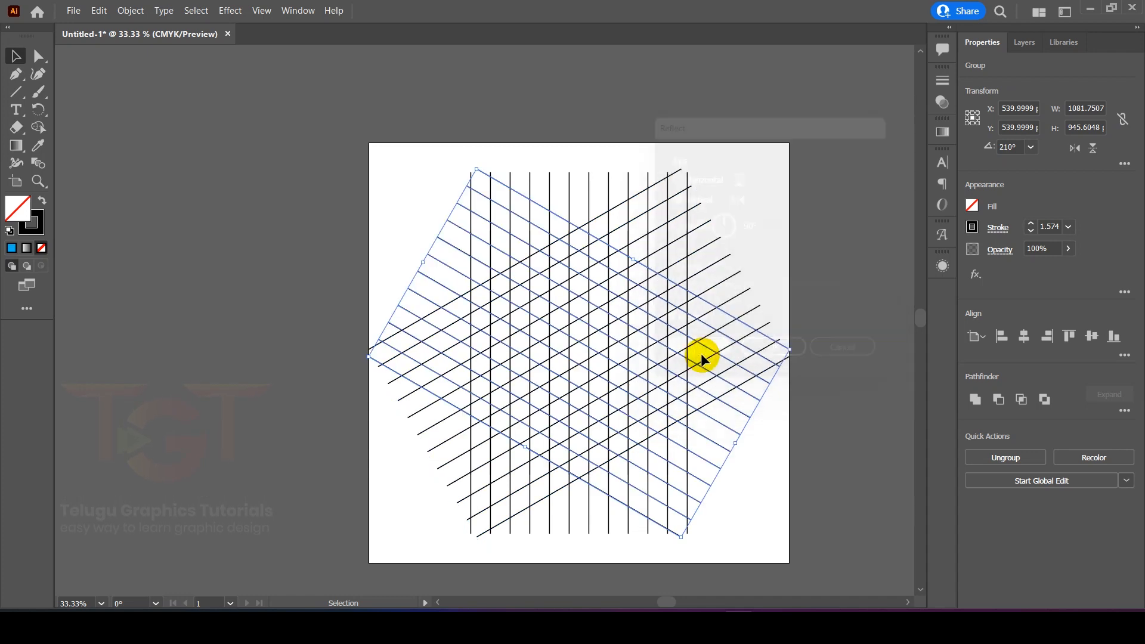
pyautogui.click(839, 89)
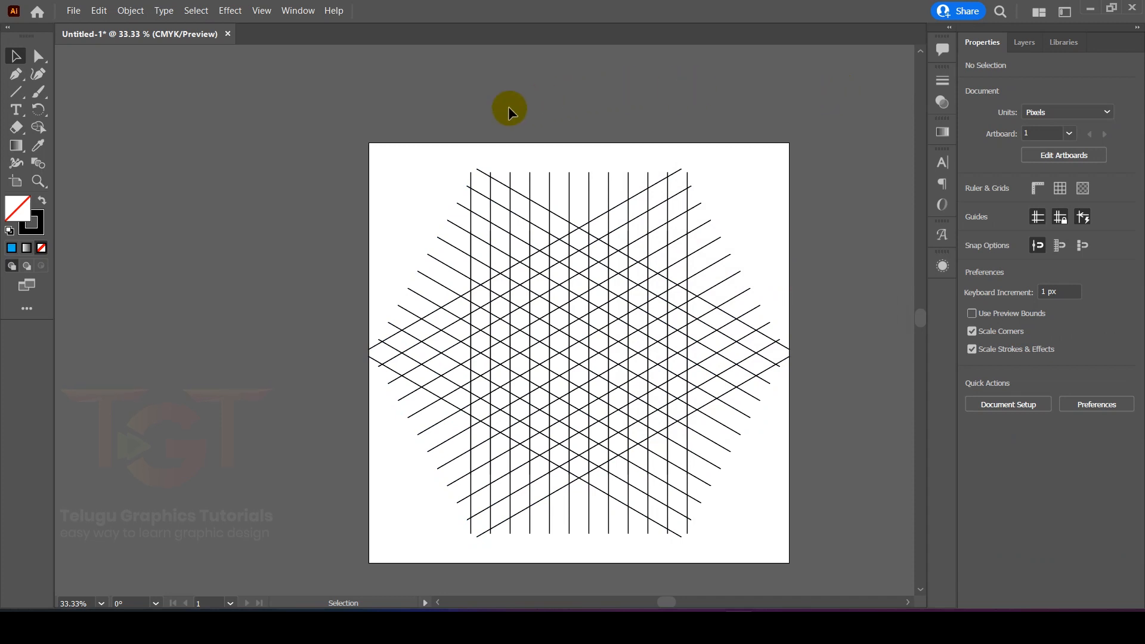
# - Select the whole isometric grid for the Shape Builder tool, with a dark blue fill and no stroke
pyautogui.moveTo(241, 99); pyautogui.dragTo(828, 589)
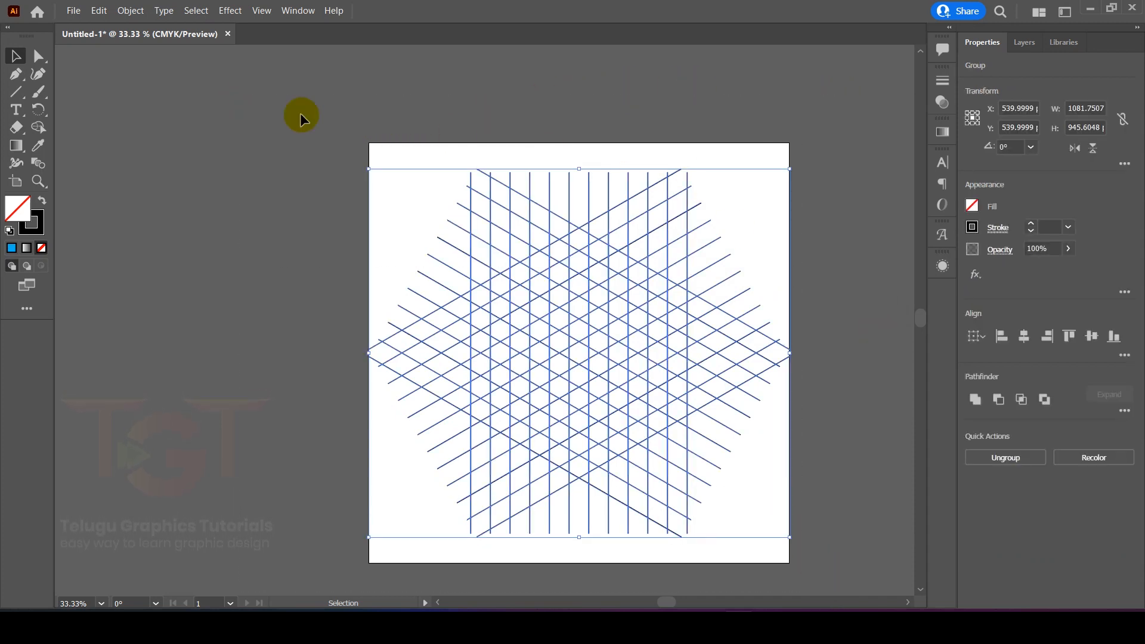
pyautogui.click(39, 130)
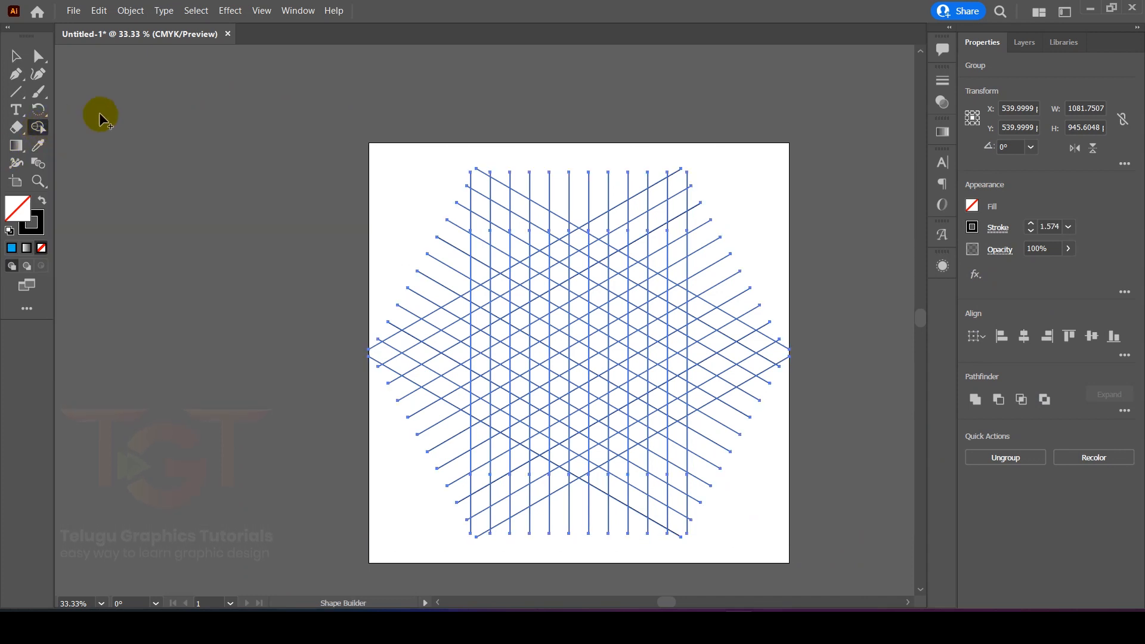
pyautogui.click(975, 205)
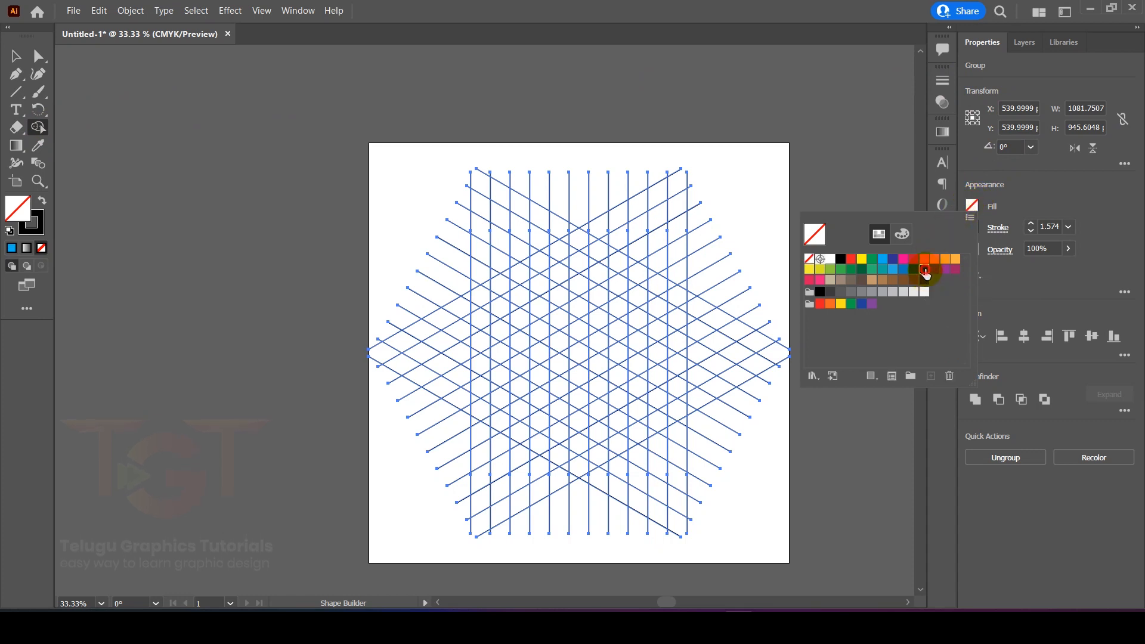
pyautogui.click(925, 270)
pyautogui.click(1036, 189)
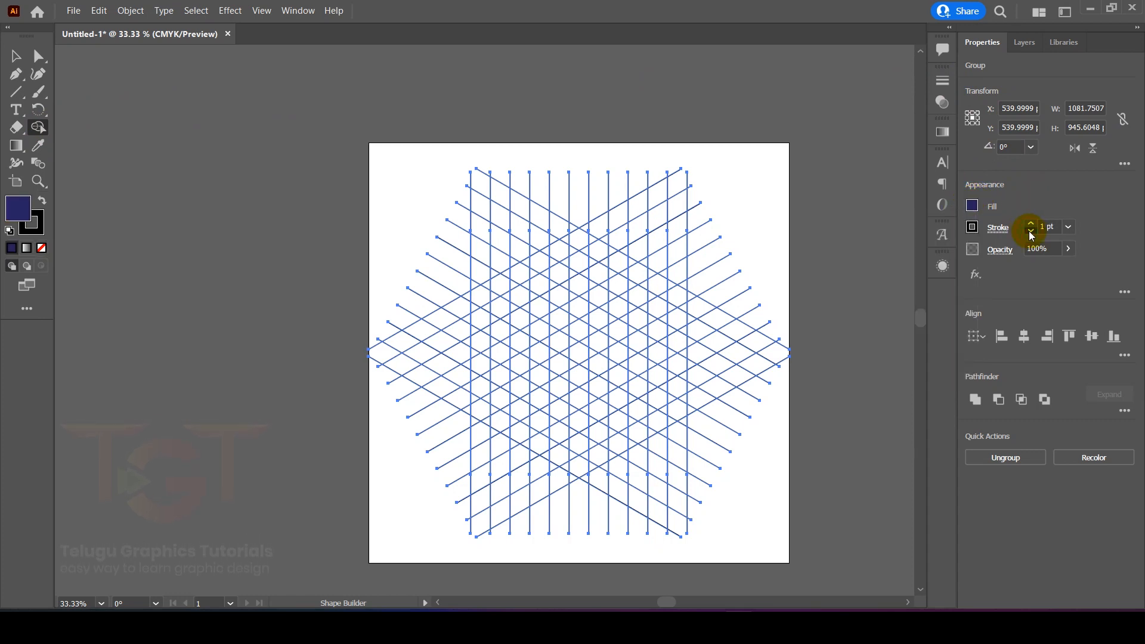
pyautogui.click(1032, 231)
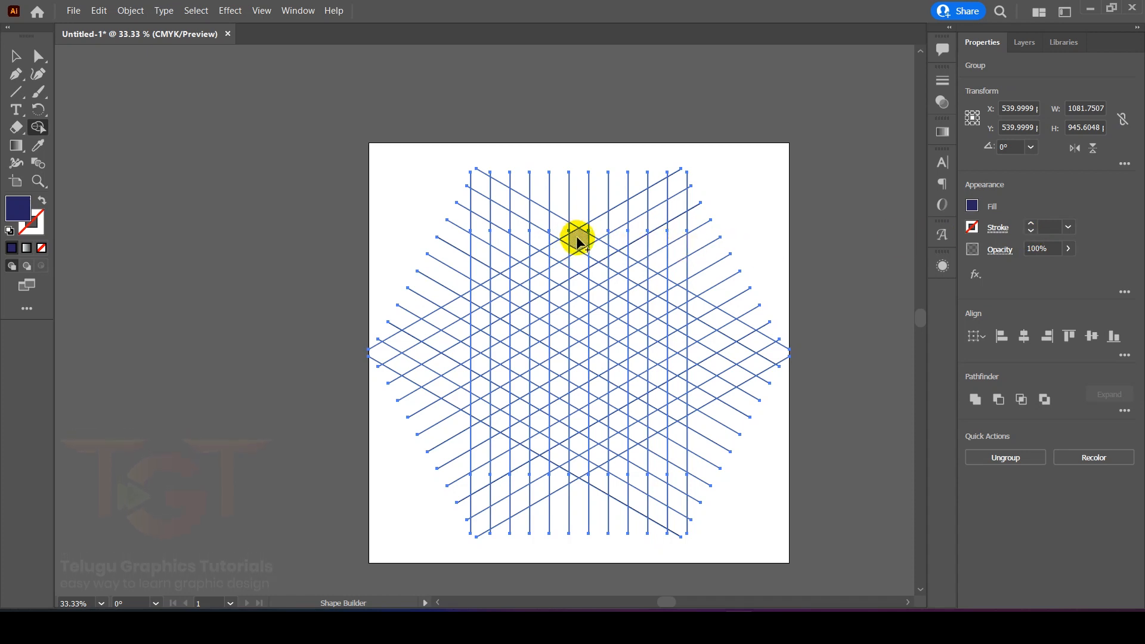
# - Merge grid cells into a dark blue angular G forming the top face of an isometric cube
pyautogui.moveTo(580, 238); pyautogui.dragTo(498, 282)
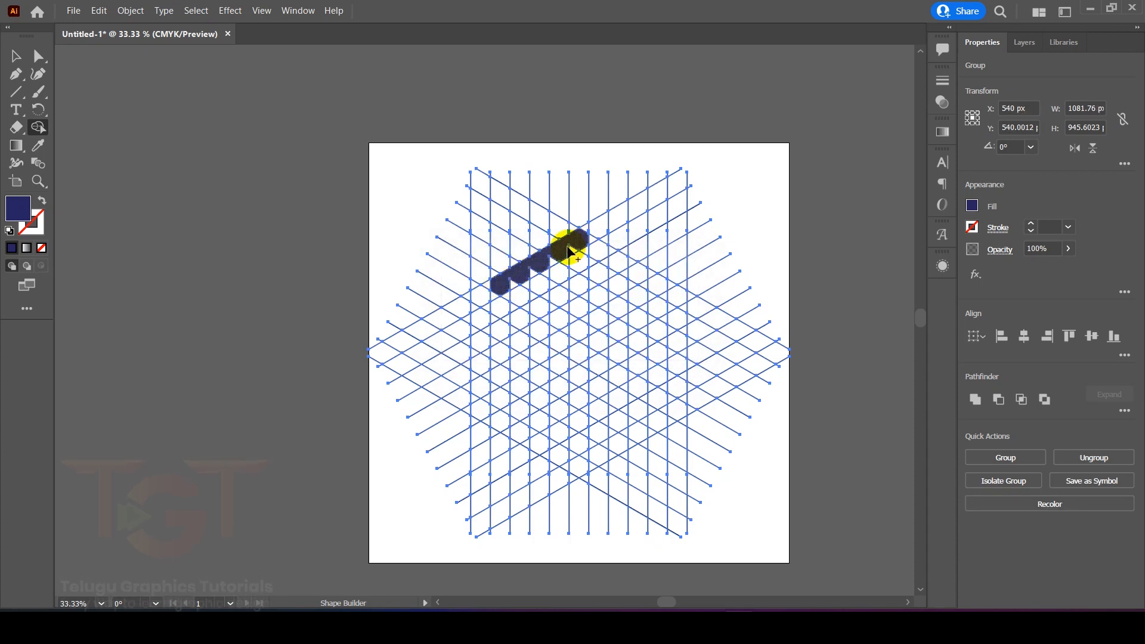
pyautogui.moveTo(498, 281)
pyautogui.mouseDown()
pyautogui.moveTo(579, 328)
pyautogui.moveTo(656, 287)
pyautogui.moveTo(620, 263)
pyautogui.moveTo(576, 286)
pyautogui.mouseUp()
pyautogui.moveTo(595, 281)
pyautogui.mouseDown()
pyautogui.moveTo(644, 278)
pyautogui.moveTo(663, 257)
pyautogui.moveTo(680, 278)
pyautogui.moveTo(728, 290)
pyautogui.mouseUp()
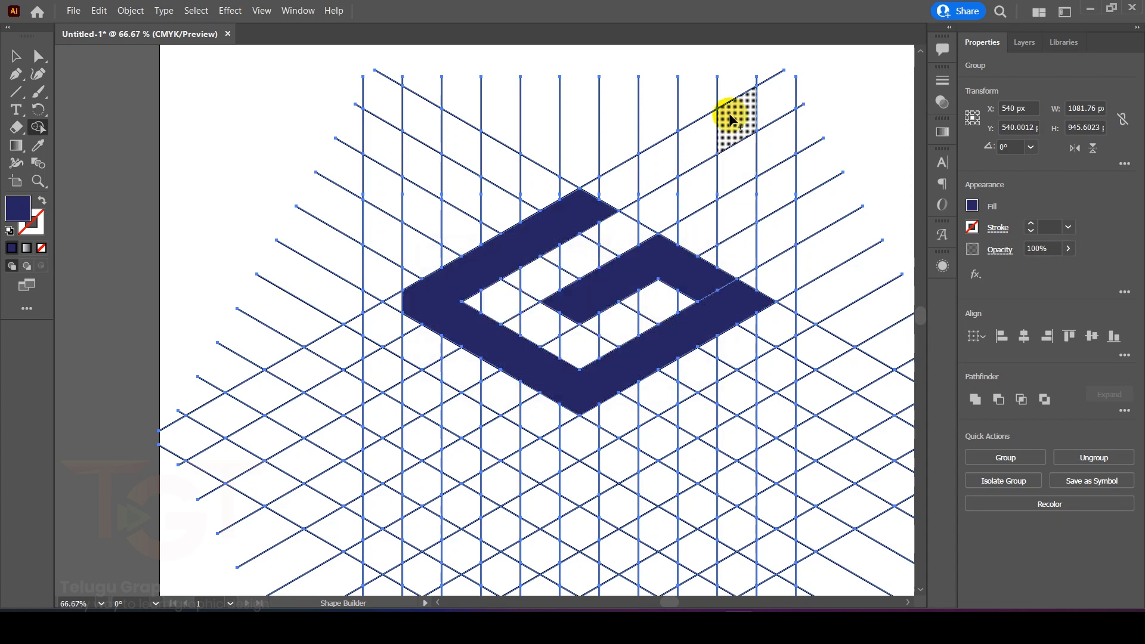
# - Merge grid cells below the top G into a second angular G forming the cube's left face
pyautogui.scroll(-2, 543, 348)
pyautogui.scroll(1, 543, 349)
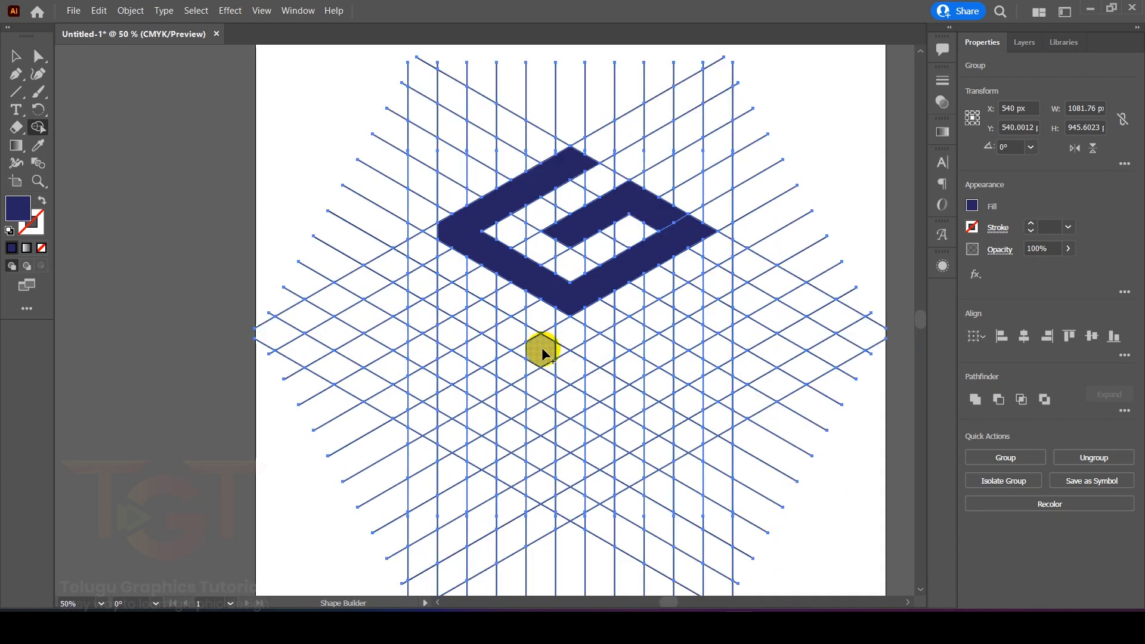
pyautogui.moveTo(543, 353)
pyautogui.mouseDown()
pyautogui.moveTo(415, 294)
pyautogui.moveTo(423, 420)
pyautogui.moveTo(537, 476)
pyautogui.moveTo(540, 490)
pyautogui.moveTo(543, 422)
pyautogui.moveTo(477, 388)
pyautogui.moveTo(505, 409)
pyautogui.moveTo(465, 363)
pyautogui.mouseUp()
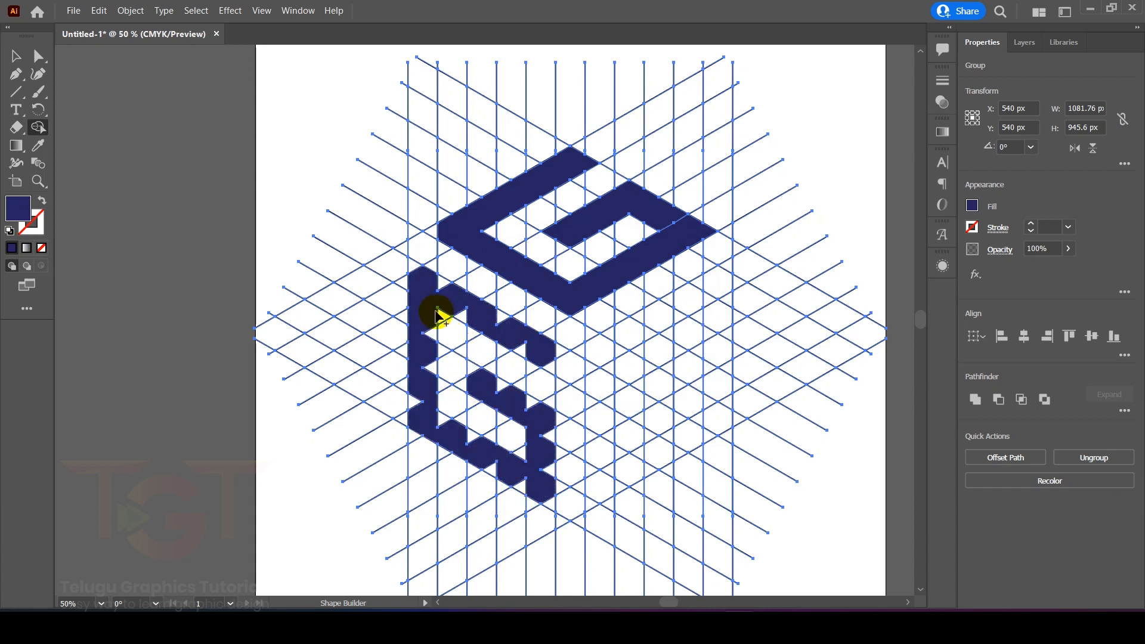
pyautogui.moveTo(461, 312)
pyautogui.mouseDown()
pyautogui.moveTo(511, 328)
pyautogui.moveTo(525, 355)
pyautogui.mouseUp()
pyautogui.moveTo(501, 340)
pyautogui.mouseDown()
pyautogui.moveTo(422, 272)
pyautogui.moveTo(409, 328)
pyautogui.moveTo(436, 370)
pyautogui.moveTo(428, 425)
pyautogui.mouseUp()
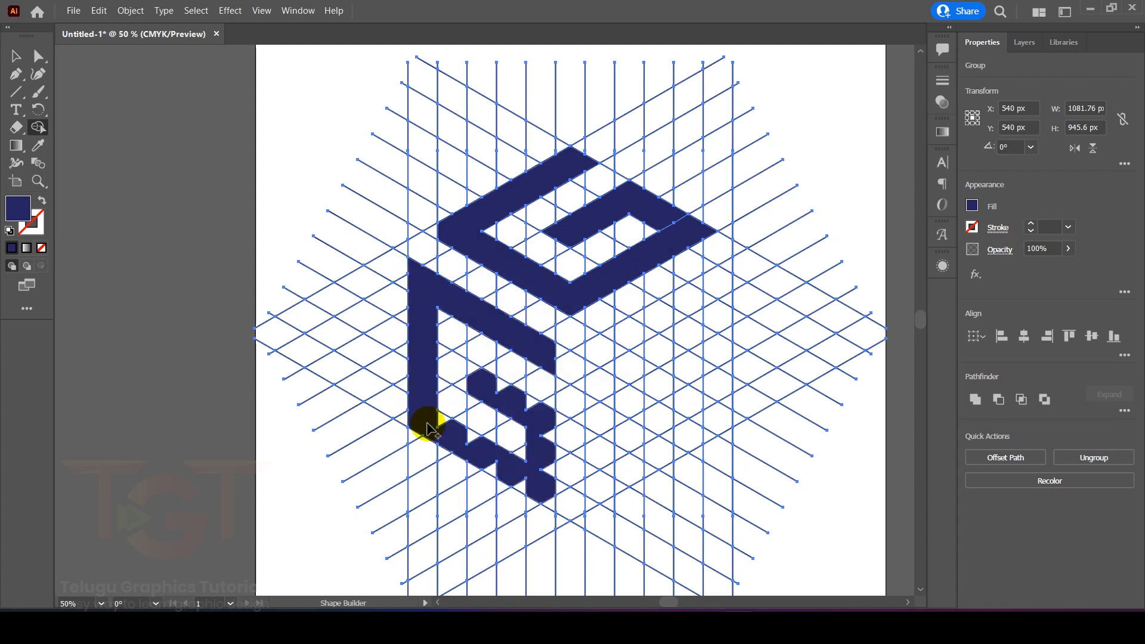
pyautogui.moveTo(548, 506); pyautogui.dragTo(548, 466)
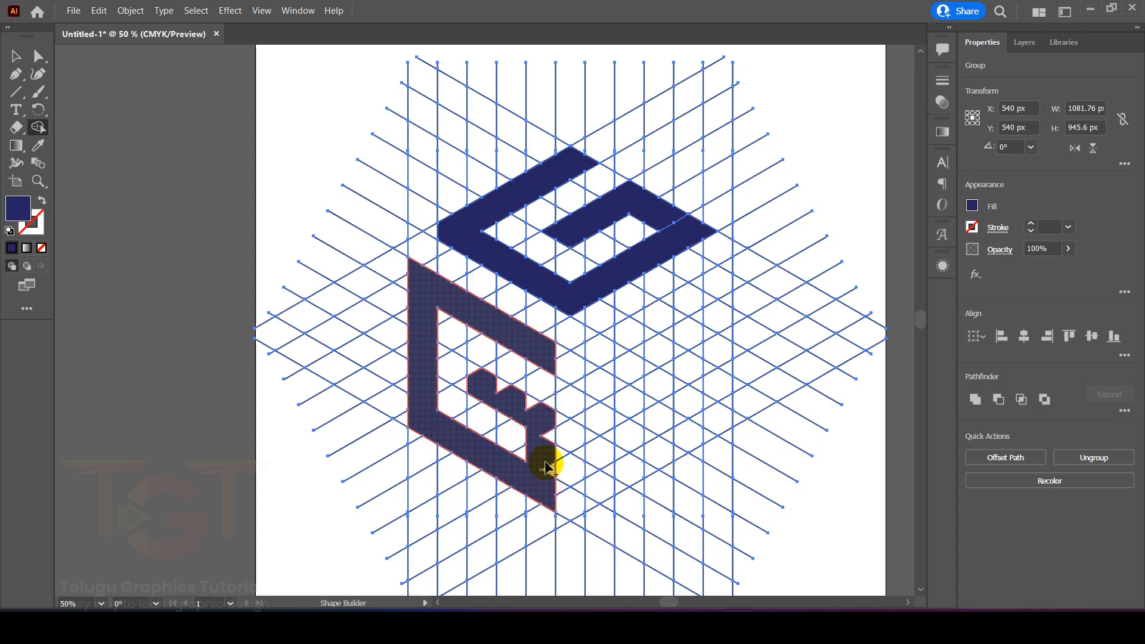
# - Merge grid cells into a third G on the cube's right face, and extend the top G's left corner to a point
pyautogui.scroll(-3, 513, 384)
pyautogui.scroll(3, 549, 375)
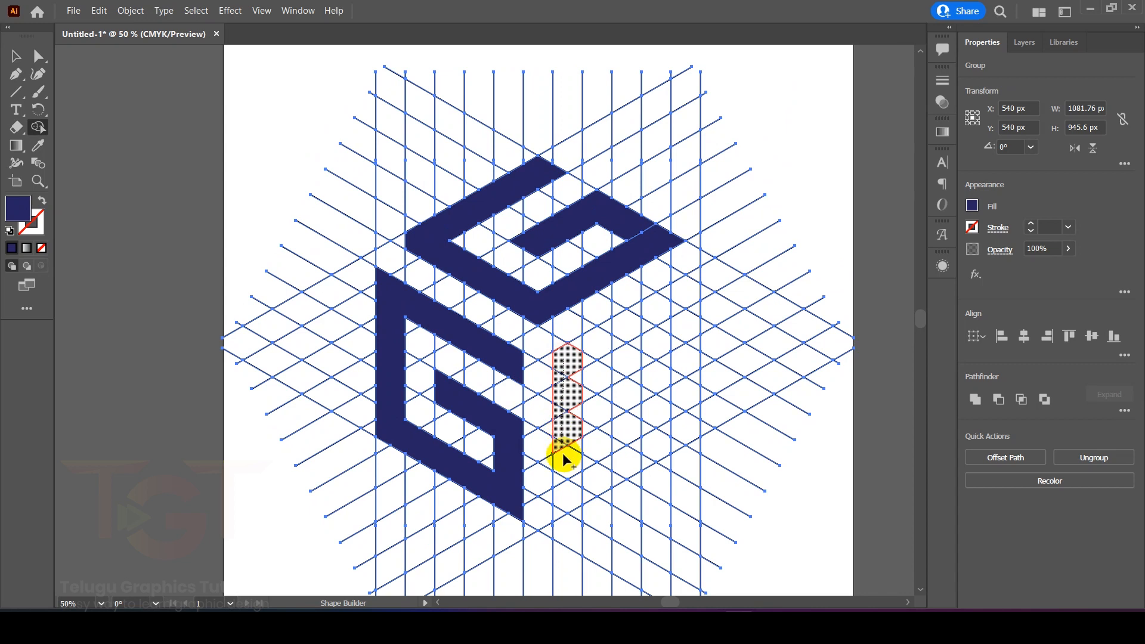
pyautogui.moveTo(560, 445); pyautogui.dragTo(567, 494)
pyautogui.moveTo(575, 358)
pyautogui.mouseDown()
pyautogui.moveTo(649, 310)
pyautogui.moveTo(680, 308)
pyautogui.moveTo(690, 383)
pyautogui.moveTo(669, 371)
pyautogui.moveTo(628, 396)
pyautogui.mouseUp()
pyautogui.hotkey('ctrl', 'z')
pyautogui.hotkey('ctrl', 'z')
pyautogui.moveTo(676, 439)
pyautogui.mouseDown()
pyautogui.moveTo(630, 391)
pyautogui.moveTo(691, 378)
pyautogui.moveTo(650, 453)
pyautogui.mouseUp()
pyautogui.moveTo(580, 502)
pyautogui.mouseDown()
pyautogui.moveTo(593, 358)
pyautogui.moveTo(690, 289)
pyautogui.mouseUp()
pyautogui.moveTo(560, 499); pyautogui.dragTo(558, 514)
pyautogui.moveTo(412, 243); pyautogui.dragTo(399, 241)
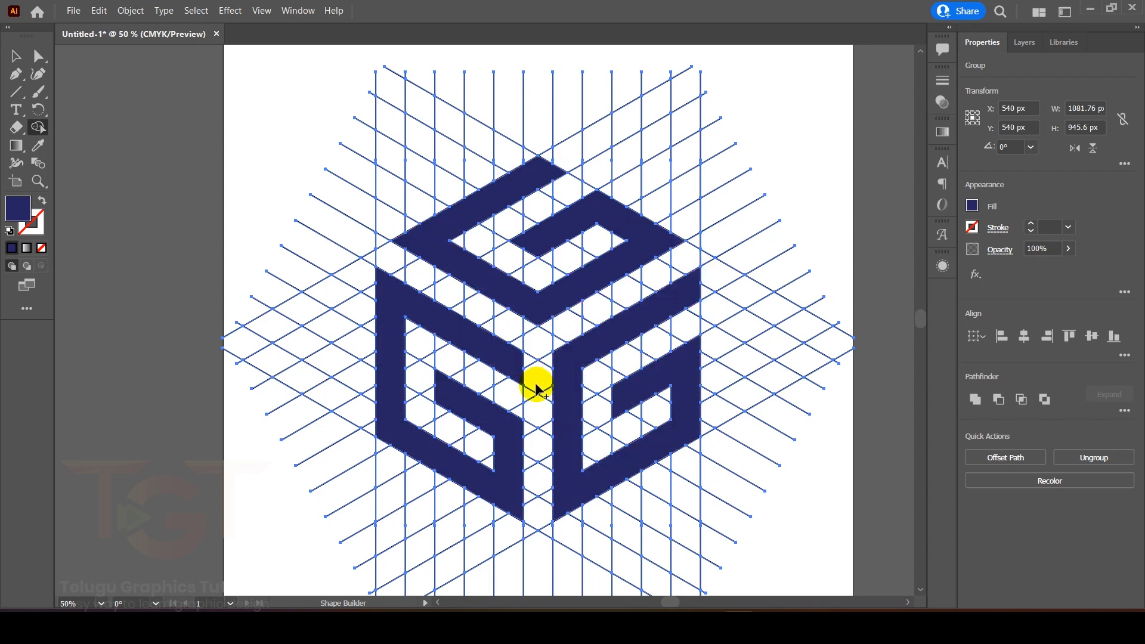
# - Try moving the top G off the grid while it is still grouped, and undo the moves
pyautogui.click(12, 57)
pyautogui.hotkey('ctrl', 'shift', 'a')
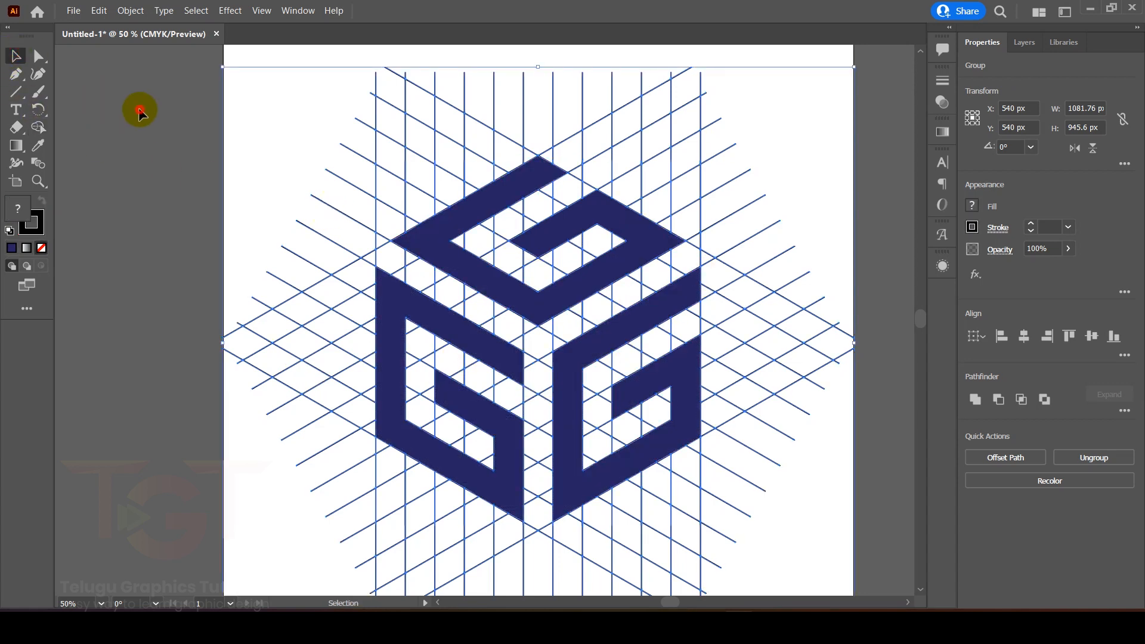
pyautogui.scroll(-2, 238, 191)
pyautogui.moveTo(338, 232); pyautogui.dragTo(459, 239)
pyautogui.hotkey('ctrl', 'z')
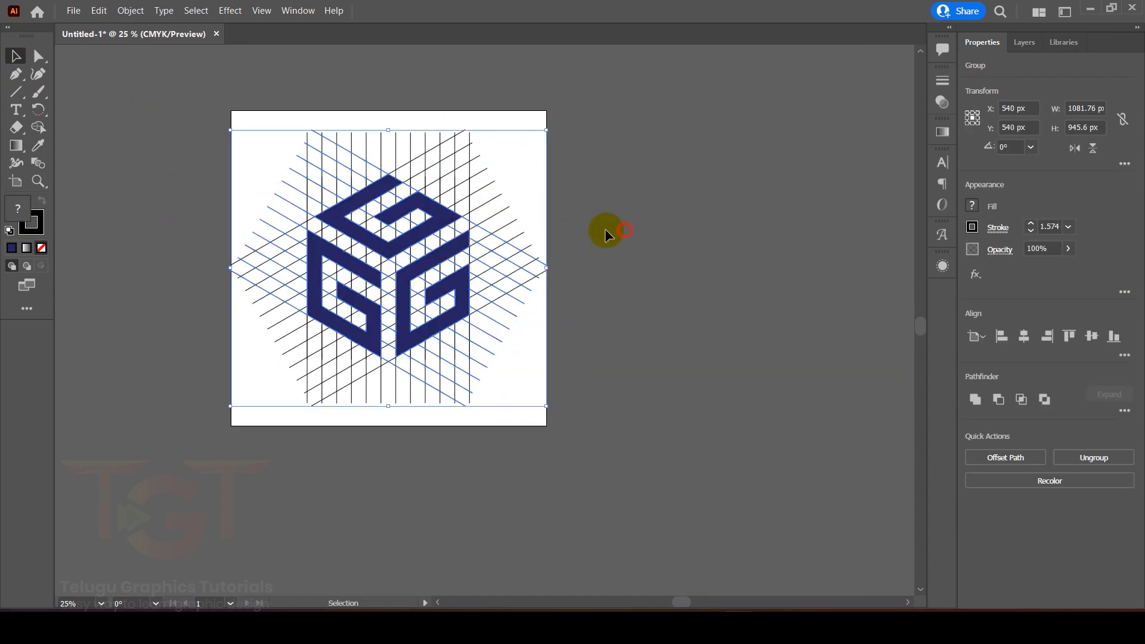
pyautogui.click(625, 233)
pyautogui.moveTo(440, 224); pyautogui.dragTo(471, 255)
pyautogui.hotkey('ctrl', 'z')
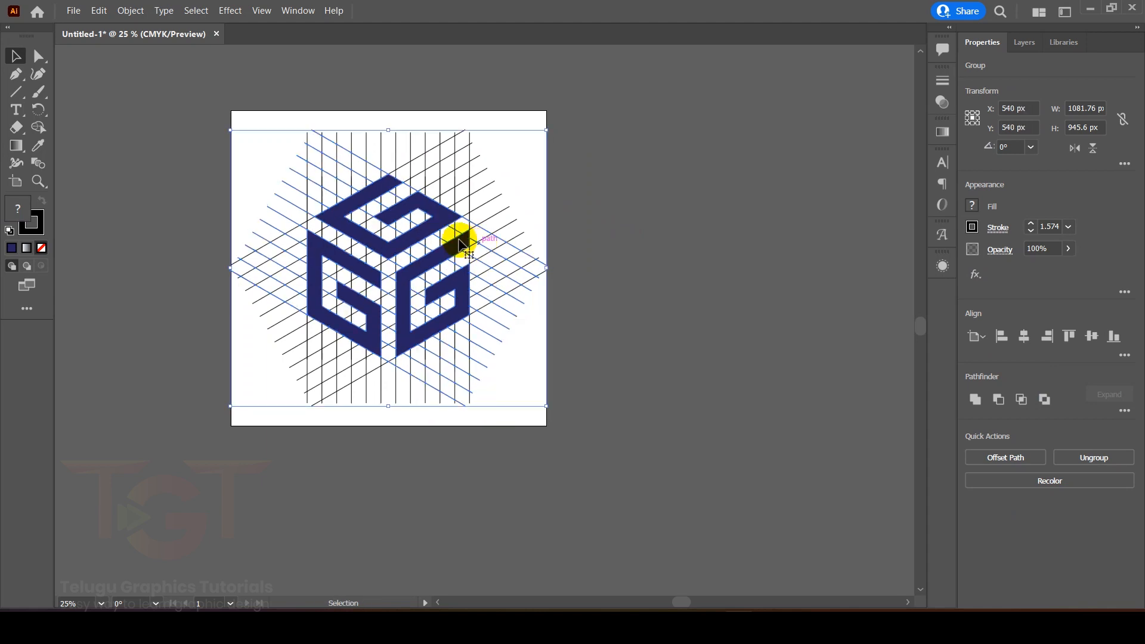
# - Ungroup the merged artwork repeatedly to separate the G shapes from the grid lines
pyautogui.rightClick(445, 220)
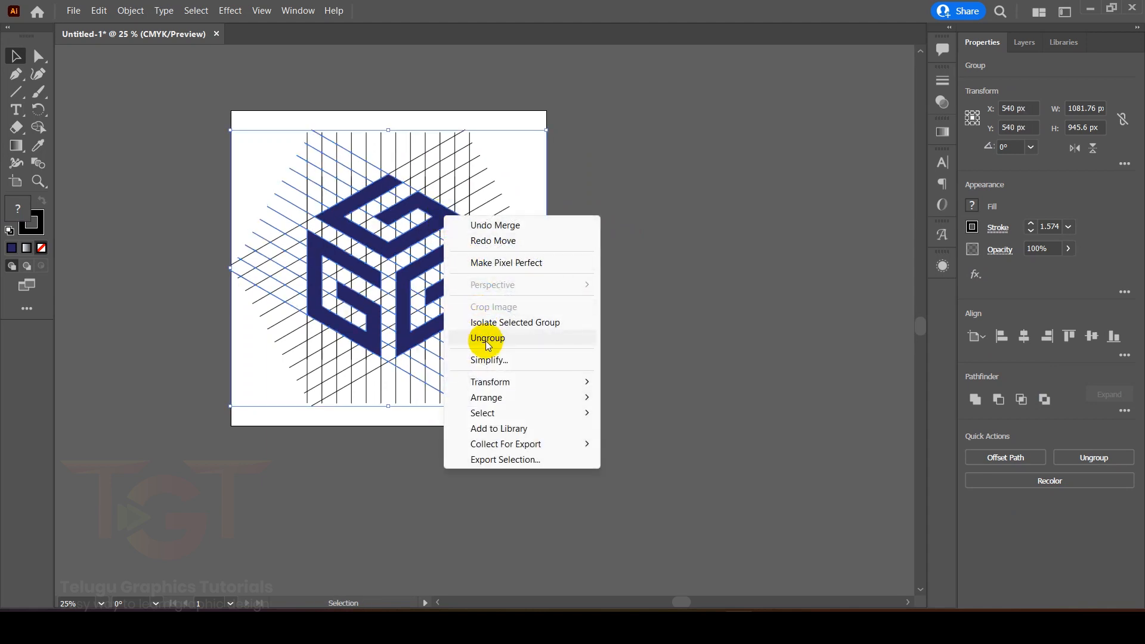
pyautogui.click(529, 337)
pyautogui.click(742, 251)
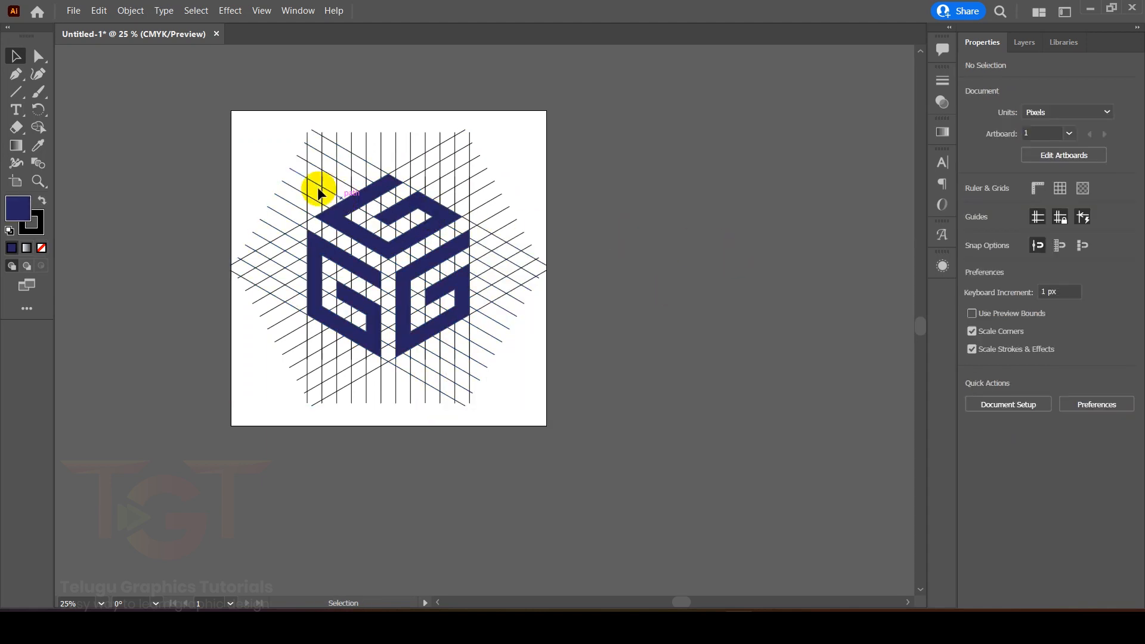
pyautogui.click(440, 197)
pyautogui.rightClick(442, 207)
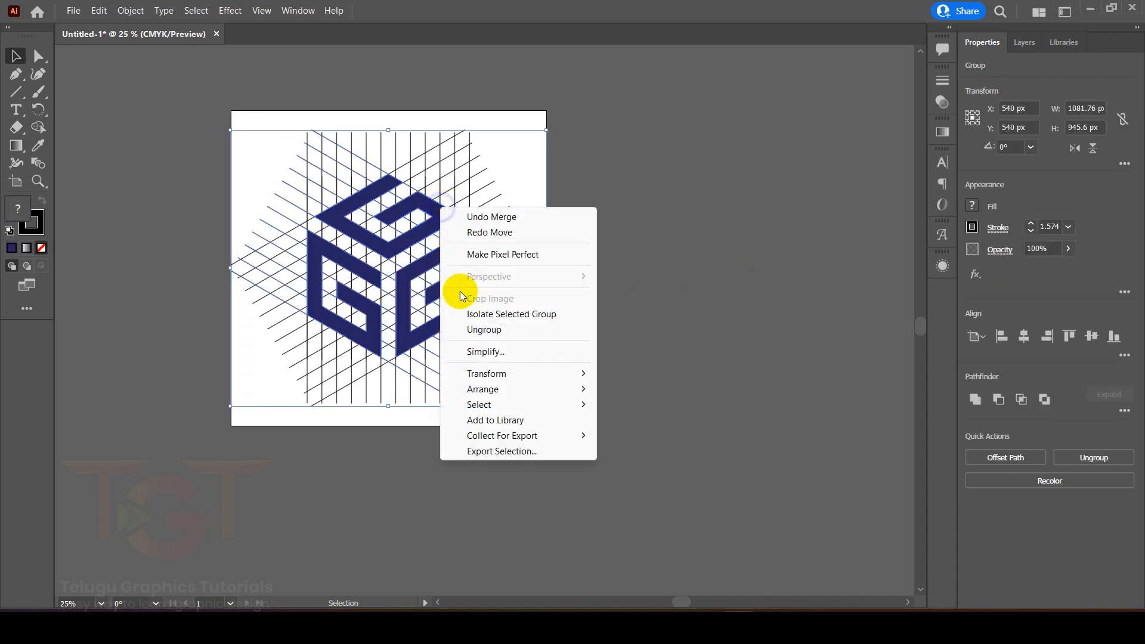
pyautogui.click(479, 328)
pyautogui.click(647, 320)
# - Try moving the top G away from the grid on its own, and undo the move
pyautogui.moveTo(439, 220); pyautogui.dragTo(665, 230)
pyautogui.hotkey('ctrl', 'z')
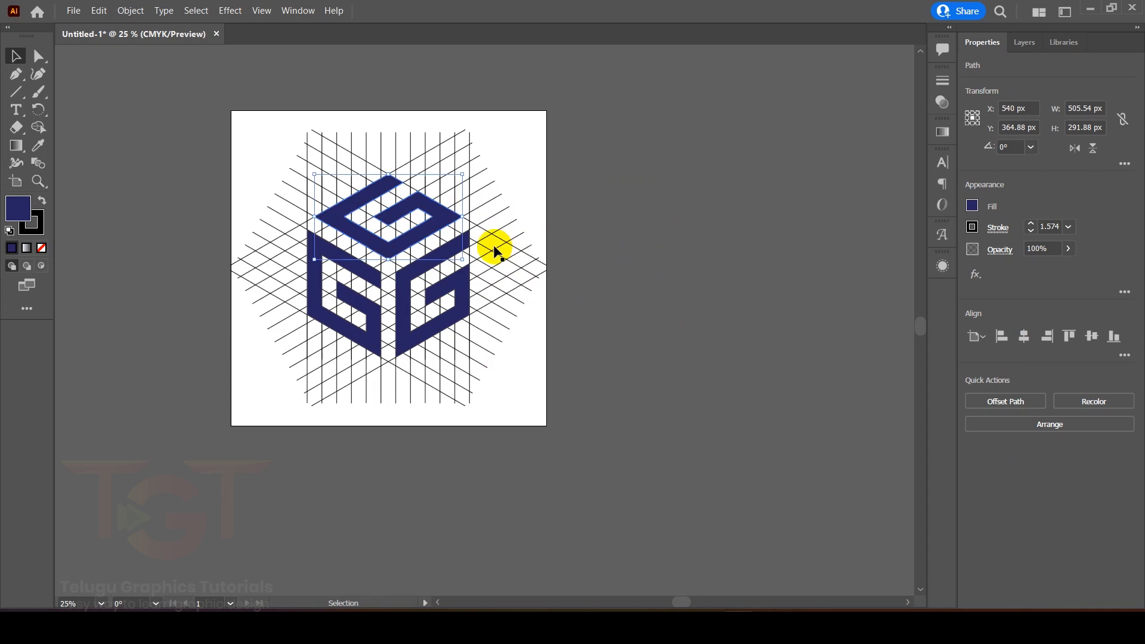
pyautogui.click(95, 331)
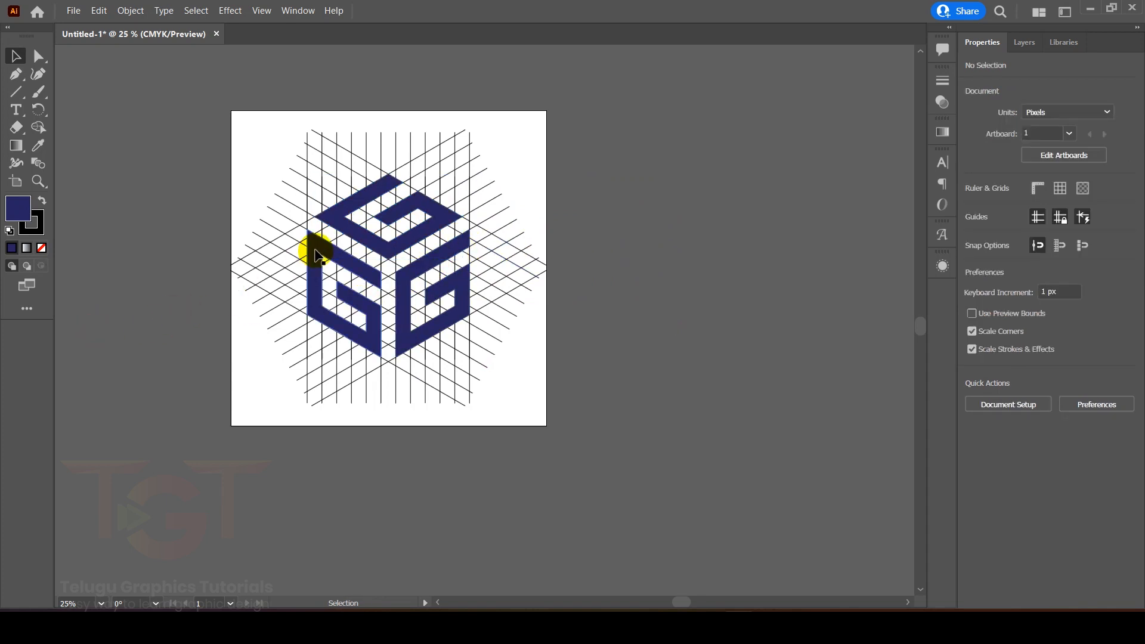
# - Select the three G shapes together and move them off the artboard to its right
pyautogui.keyDown('shift'); pyautogui.click(332, 200); pyautogui.keyUp('shift')
pyautogui.keyDown('shift'); pyautogui.click(423, 261); pyautogui.keyUp('shift')
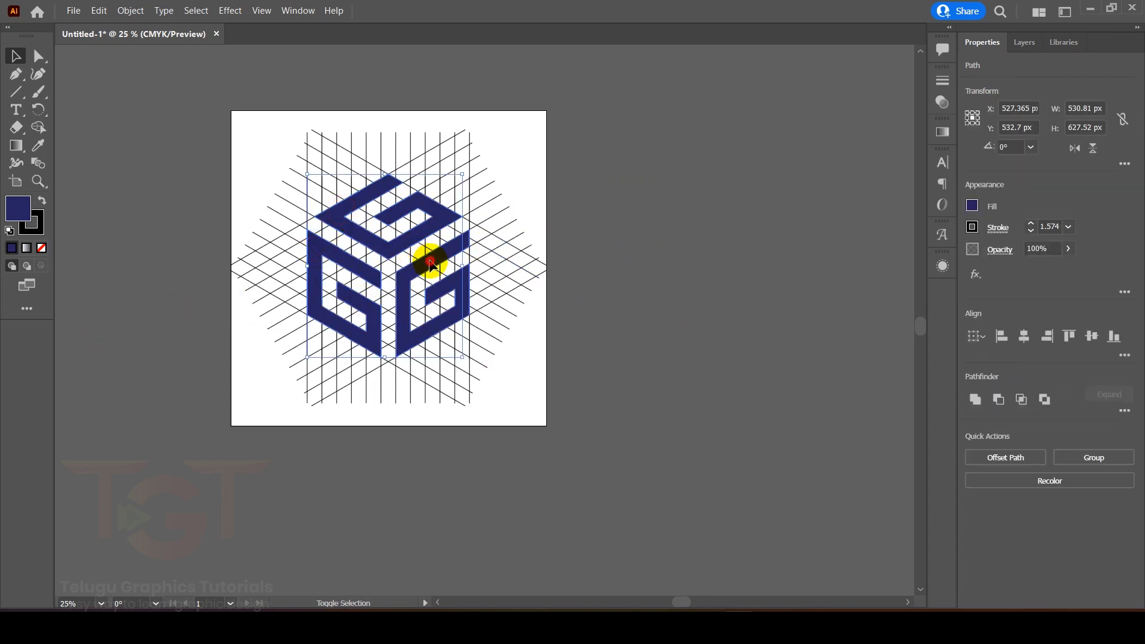
pyautogui.moveTo(431, 264); pyautogui.dragTo(733, 257)
# - Delete all the remaining grid lines from the artboard, keeping the three G shapes
pyautogui.click(206, 130)
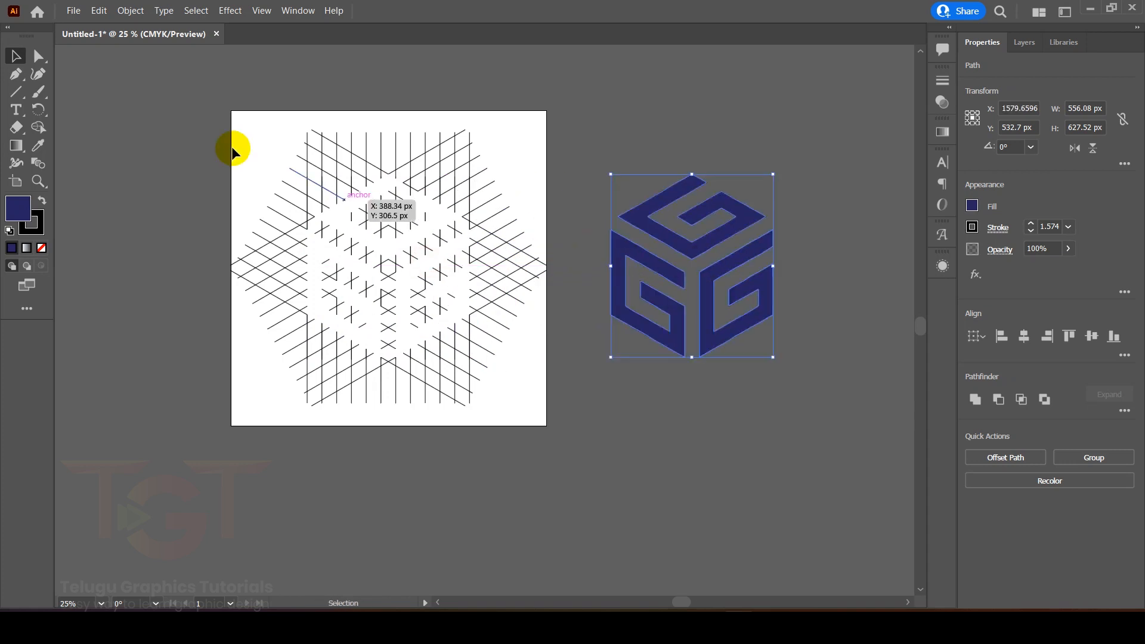
pyautogui.click(197, 80)
pyautogui.hotkey('ctrl', 'alt', 'a')
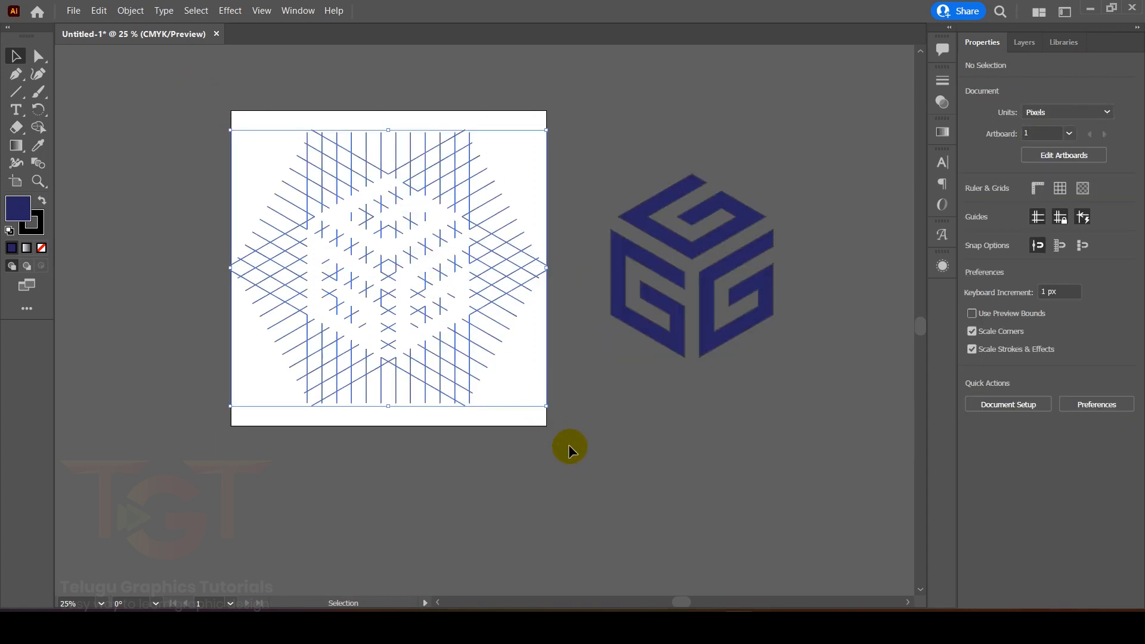
pyautogui.press('Delete')
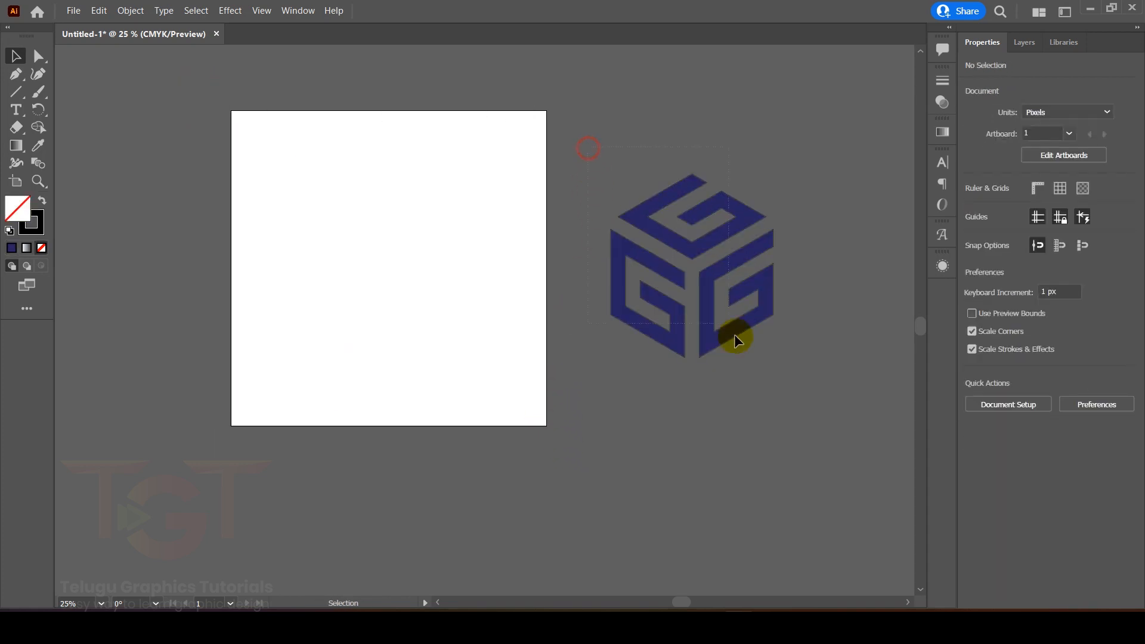
# - Move the three G shapes back onto the artboard and thicken their black stroke to 20 pt
pyautogui.moveTo(713, 234); pyautogui.dragTo(415, 245)
pyautogui.click(1031, 225)
pyautogui.click(1030, 224)
pyautogui.click(1031, 224)
pyautogui.click(1030, 225)
pyautogui.click(1031, 225)
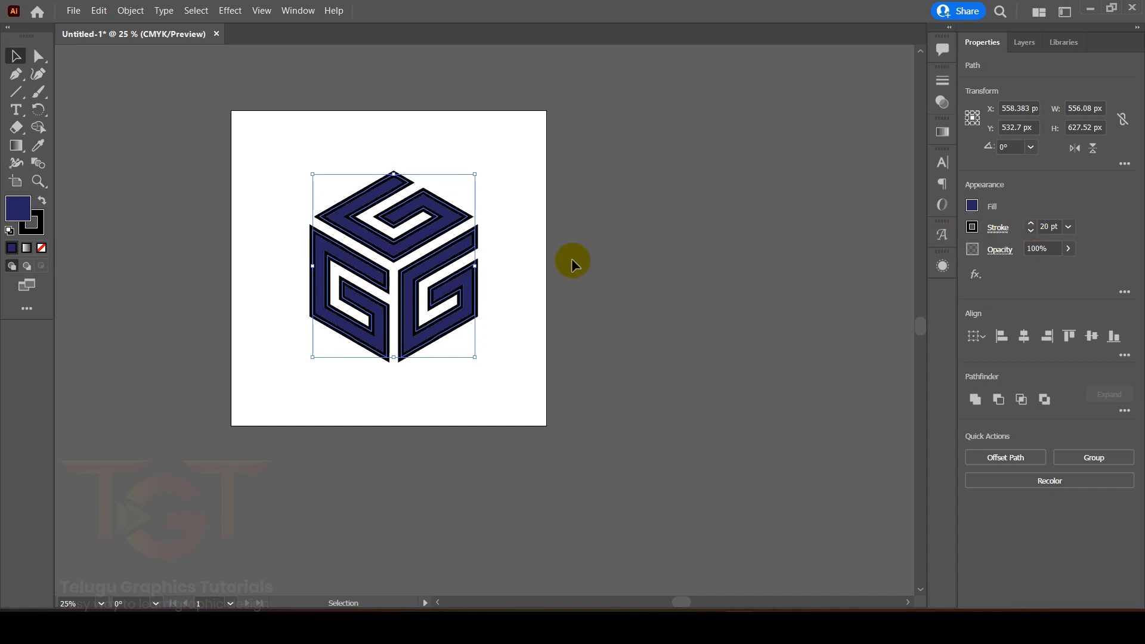
# - Expand the fill and stroke of the three G shapes and unite them into solid shapes
pyautogui.click(130, 10)
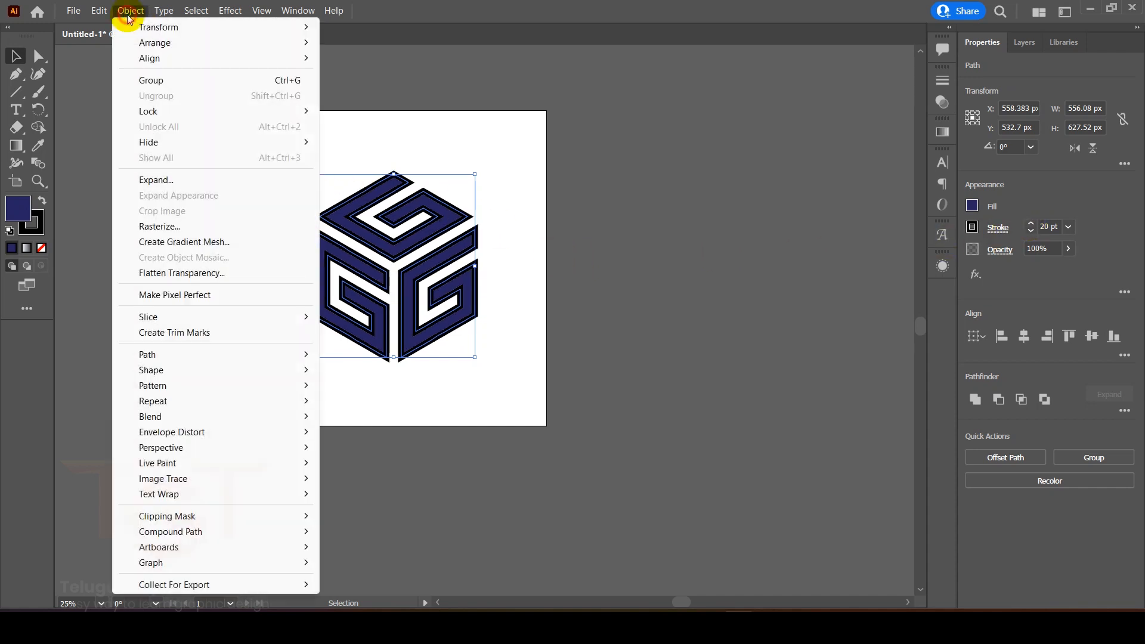
pyautogui.click(156, 181)
pyautogui.click(169, 358)
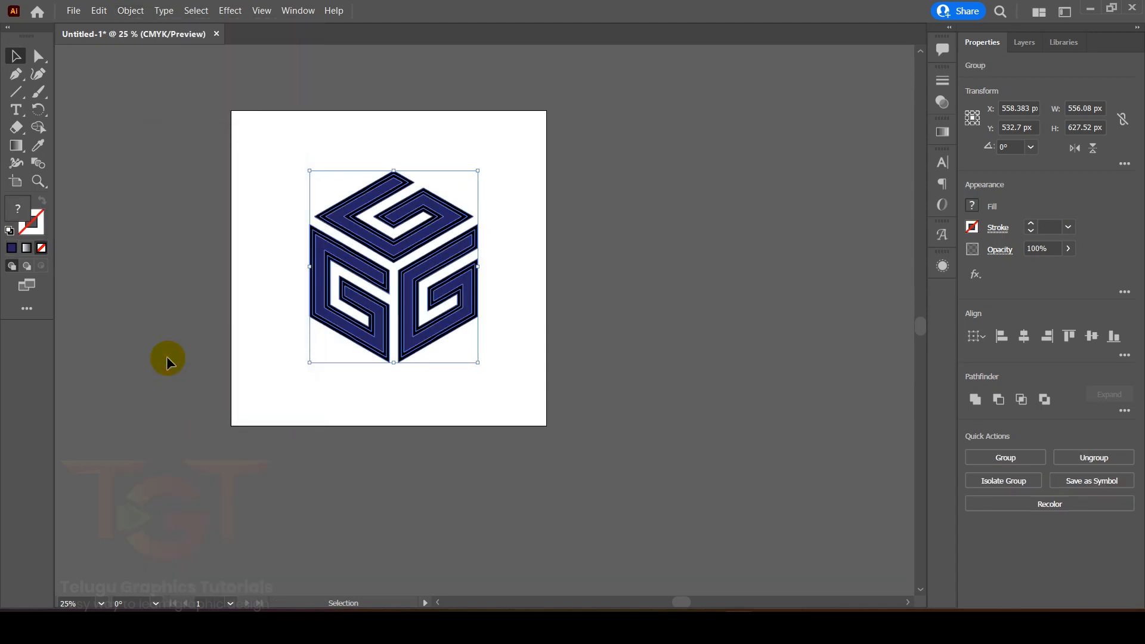
pyautogui.click(976, 400)
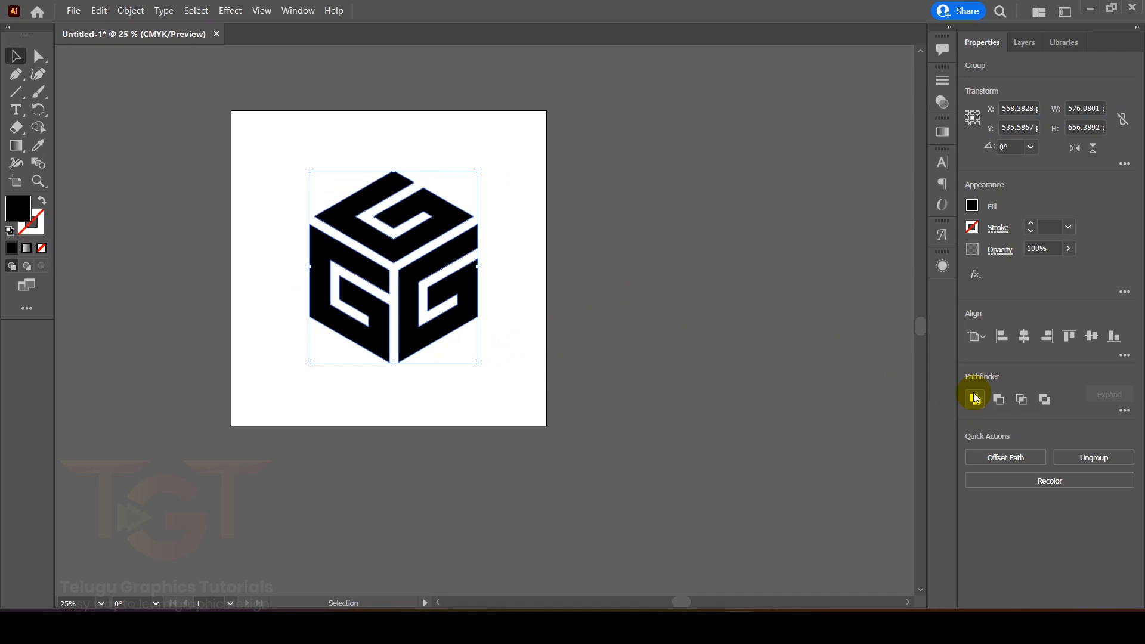
pyautogui.click(301, 16)
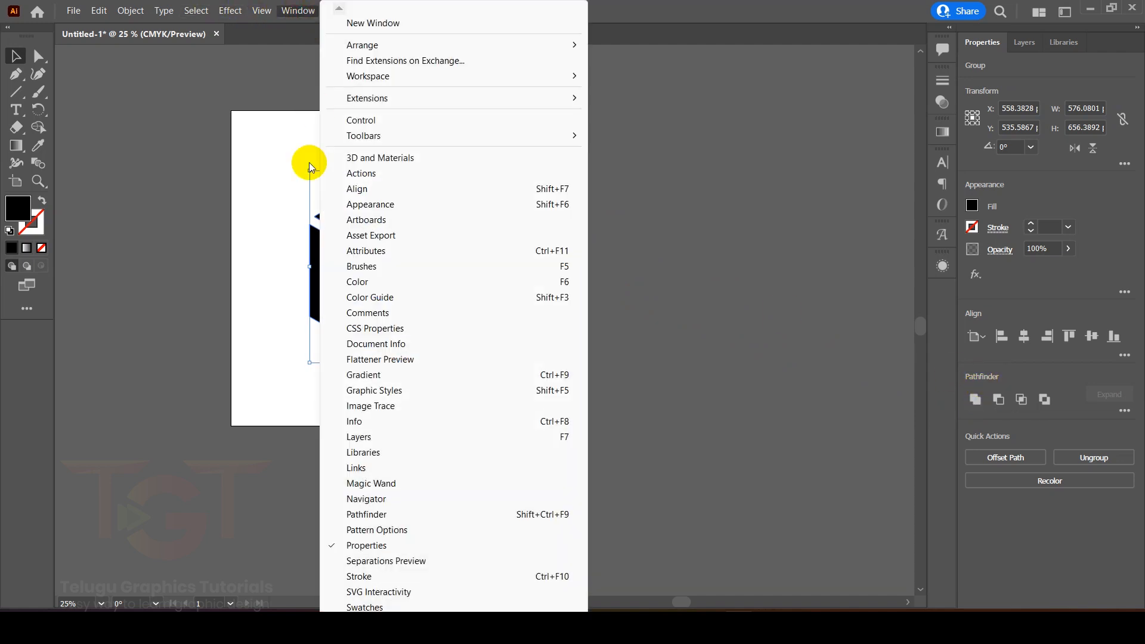
pyautogui.click(380, 515)
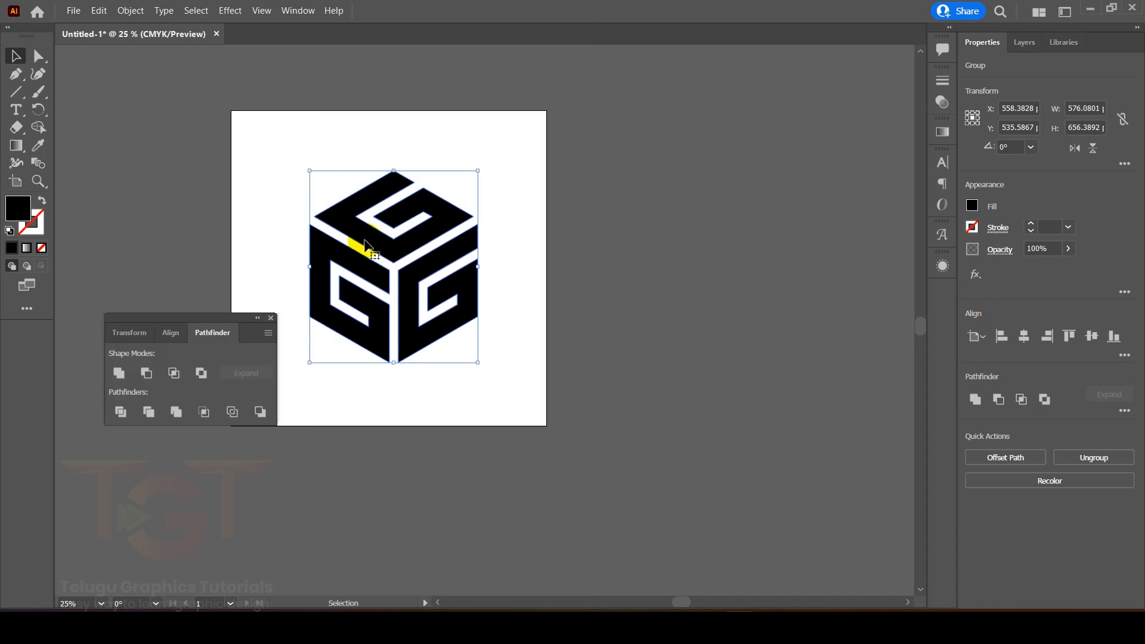
pyautogui.moveTo(274, 318); pyautogui.dragTo(756, 332)
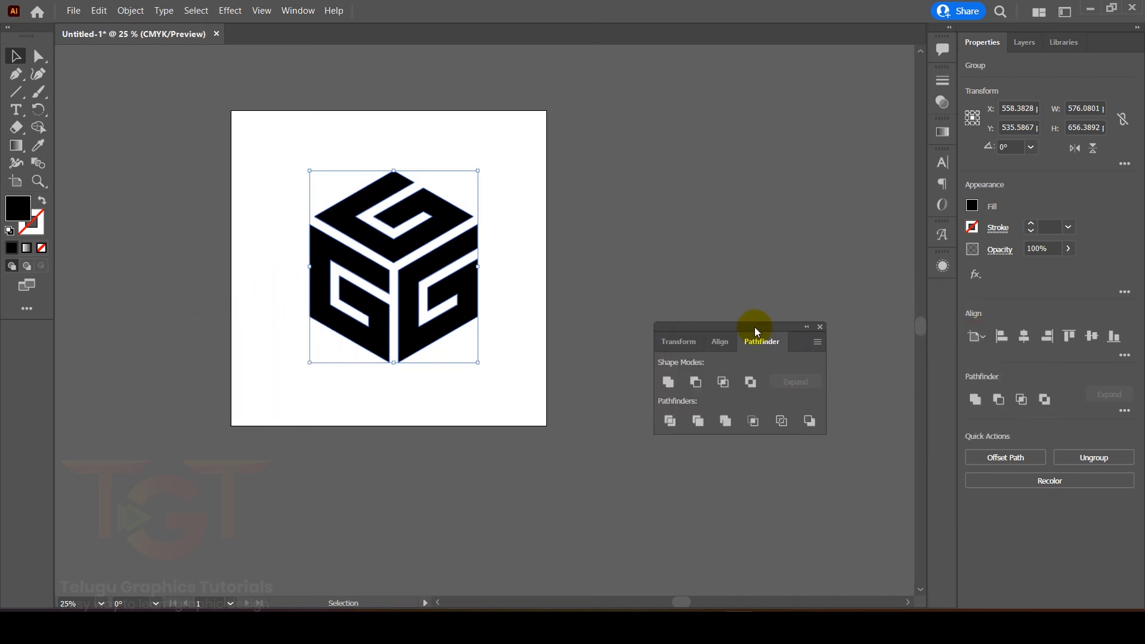
pyautogui.click(820, 327)
pyautogui.click(582, 267)
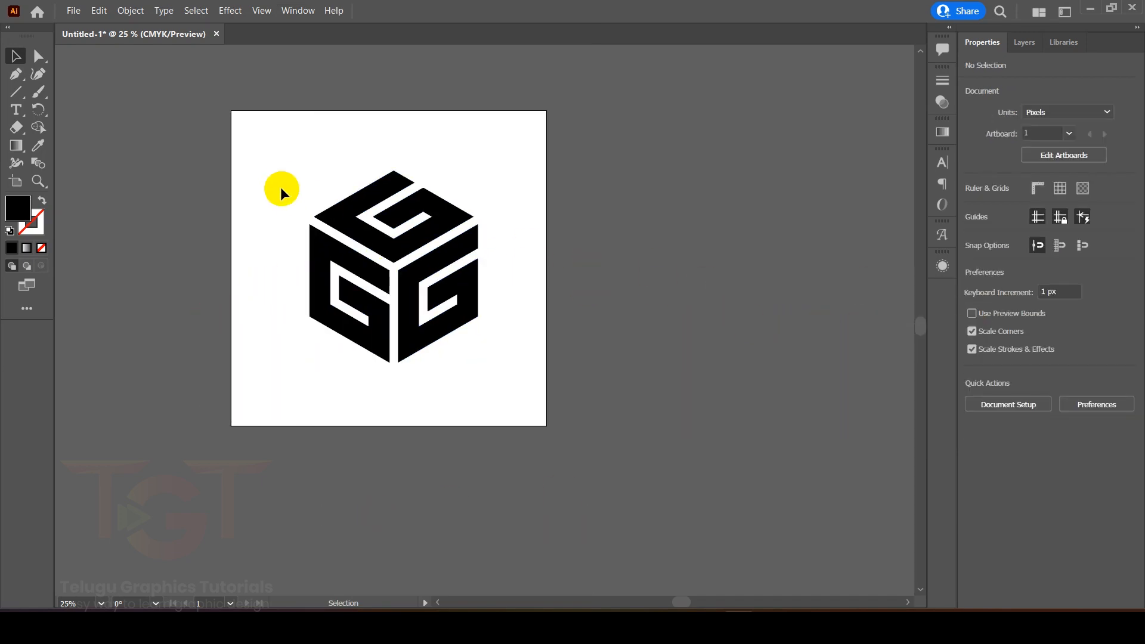
# - Fill the united G cube logo with the medium blue swatch
pyautogui.click(460, 328)
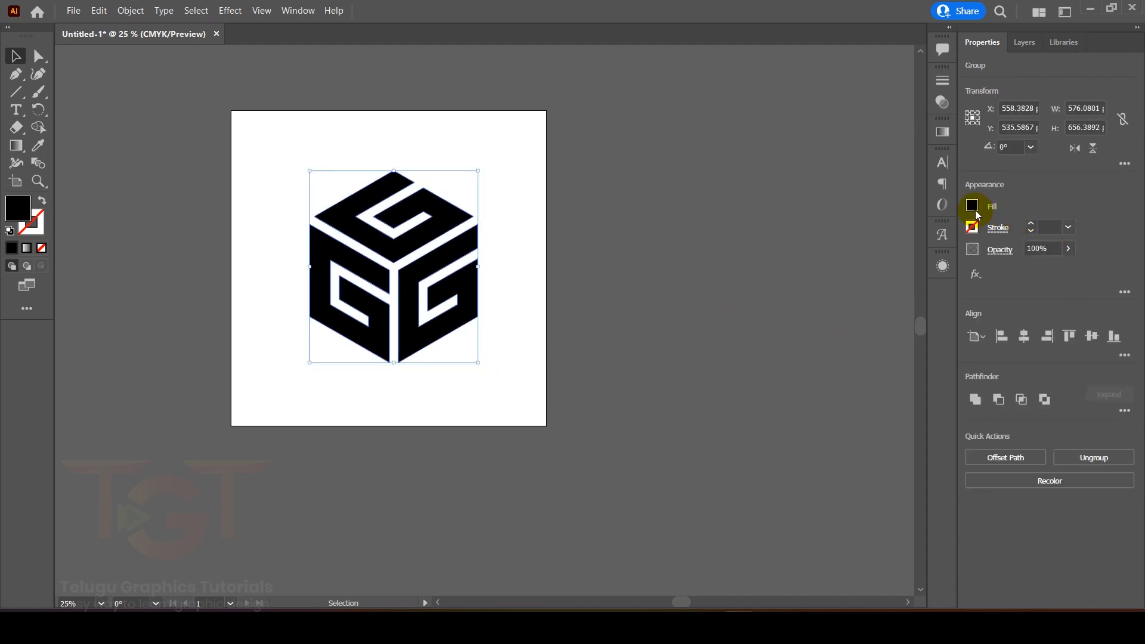
pyautogui.click(973, 207)
pyautogui.click(903, 273)
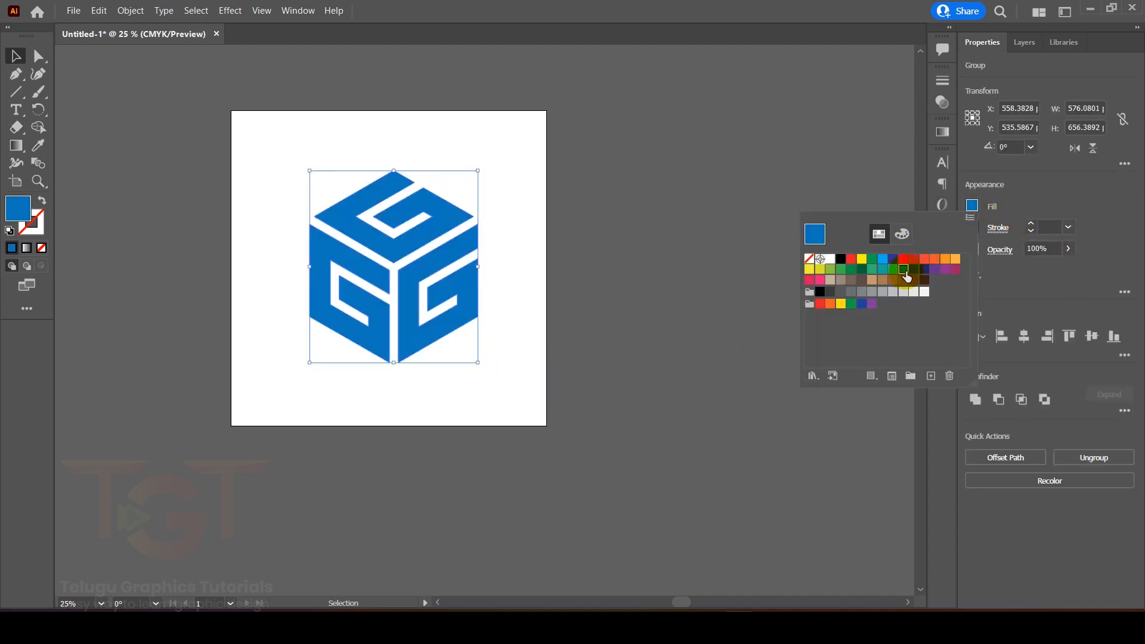
# - Fill the G cube logo with the dark blue swatch
pyautogui.click(913, 272)
pyautogui.click(1022, 197)
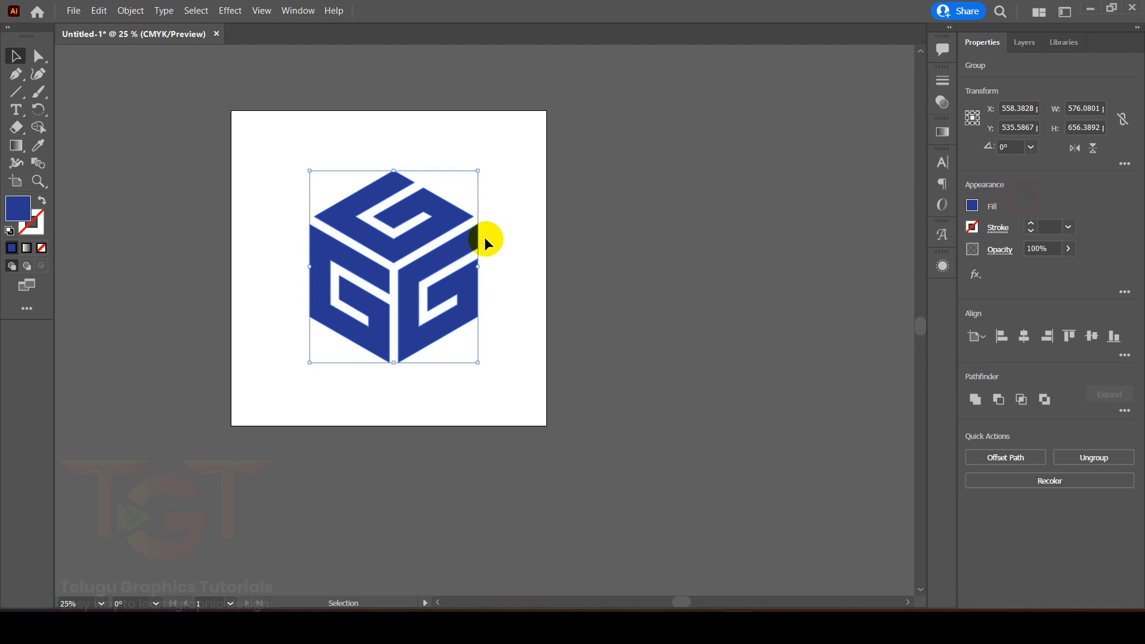
pyautogui.click(23, 146)
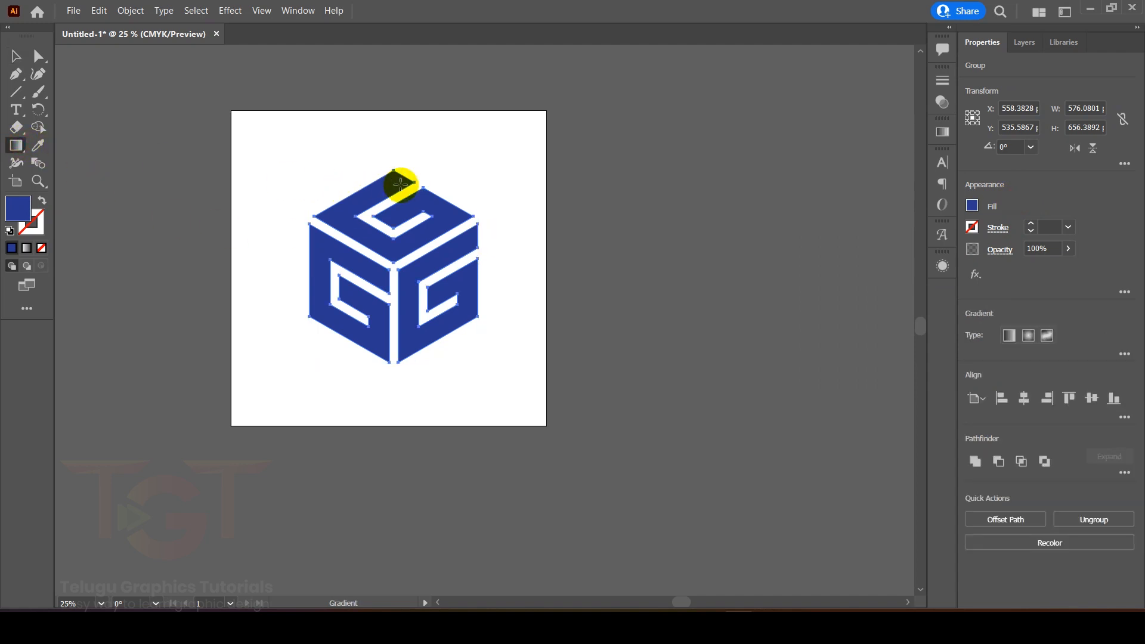
pyautogui.click(404, 261)
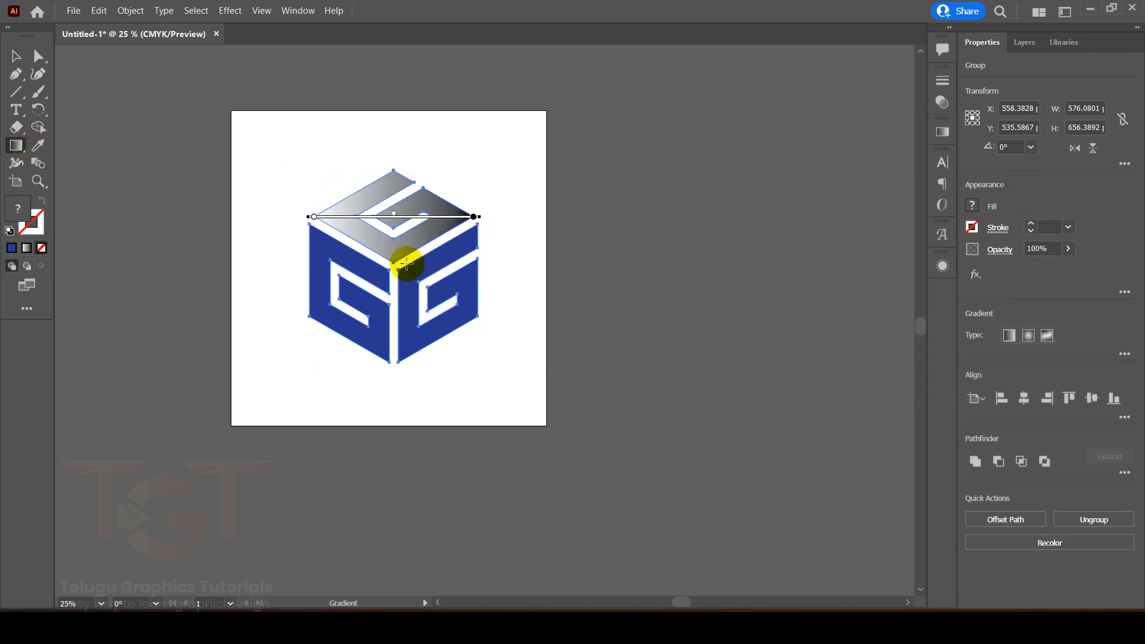
pyautogui.hotkey('ctrl', 'z')
pyautogui.click(16, 57)
pyautogui.click(270, 172)
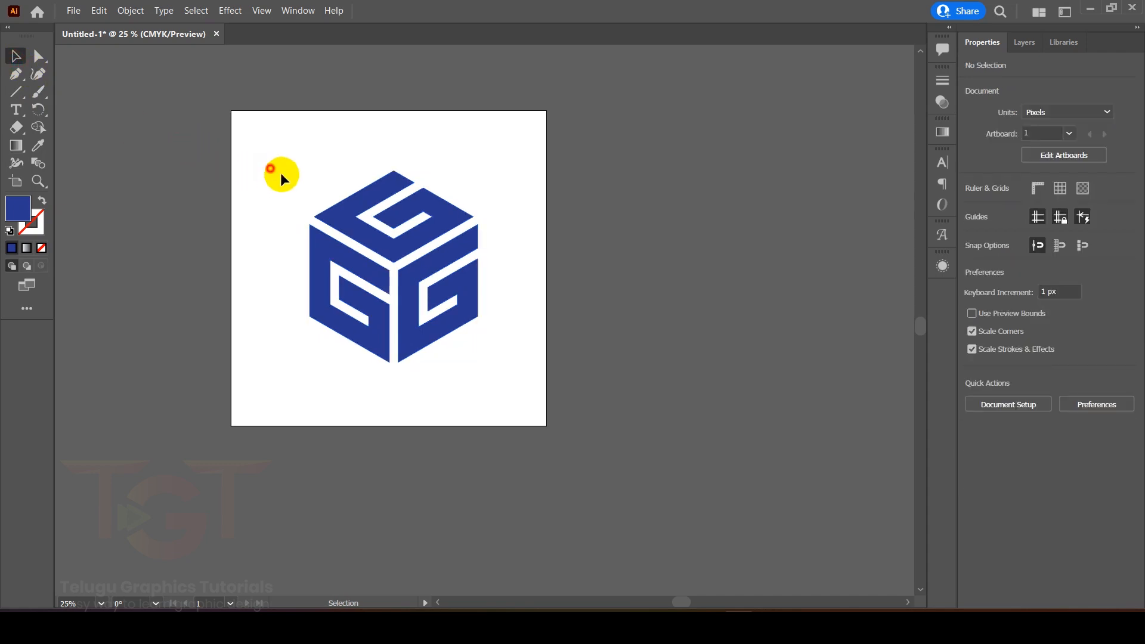
# - Apply a linear gradient to all three G shapes and run it vertically at -90° down the cube logo
pyautogui.moveTo(536, 395); pyautogui.dragTo(535, 394)
pyautogui.click(11, 144)
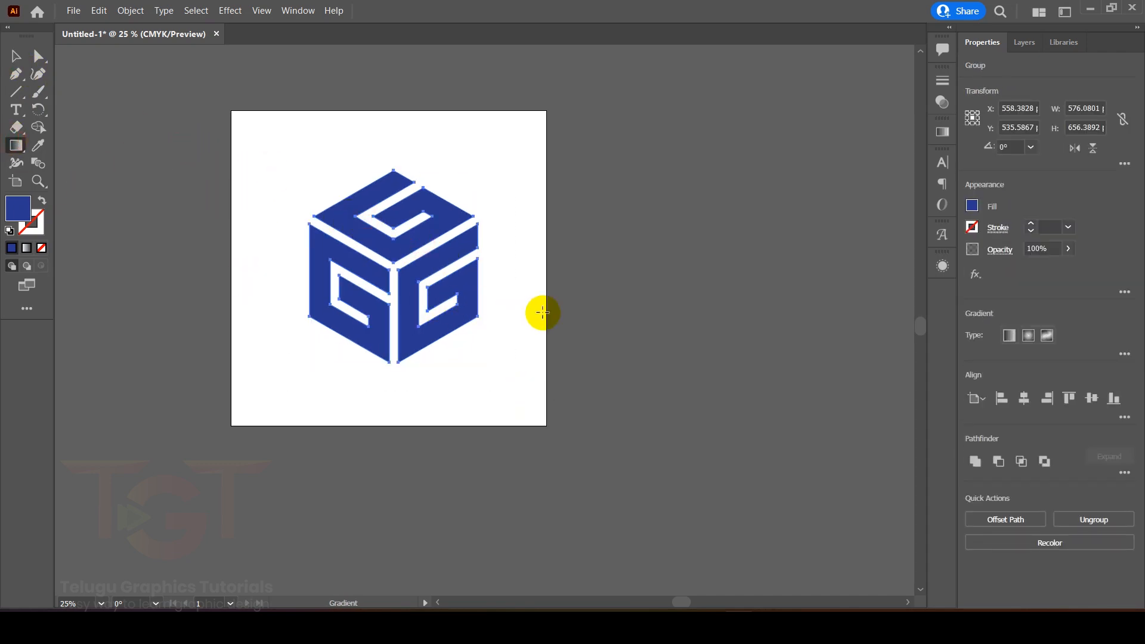
pyautogui.click(1012, 335)
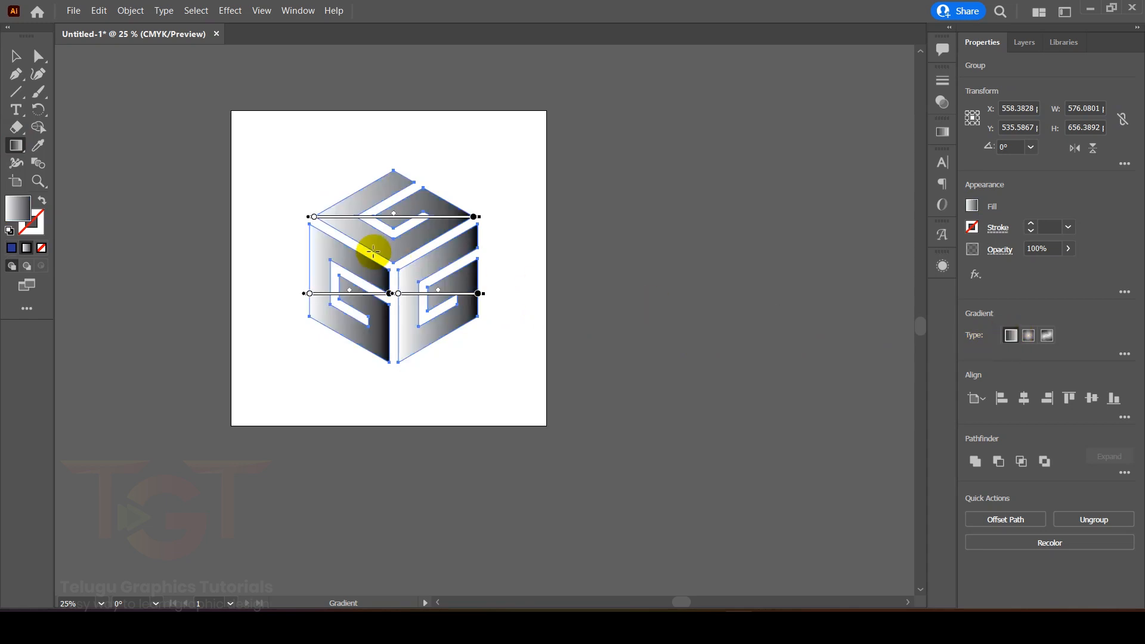
pyautogui.moveTo(391, 194); pyautogui.dragTo(401, 335)
pyautogui.click(640, 314)
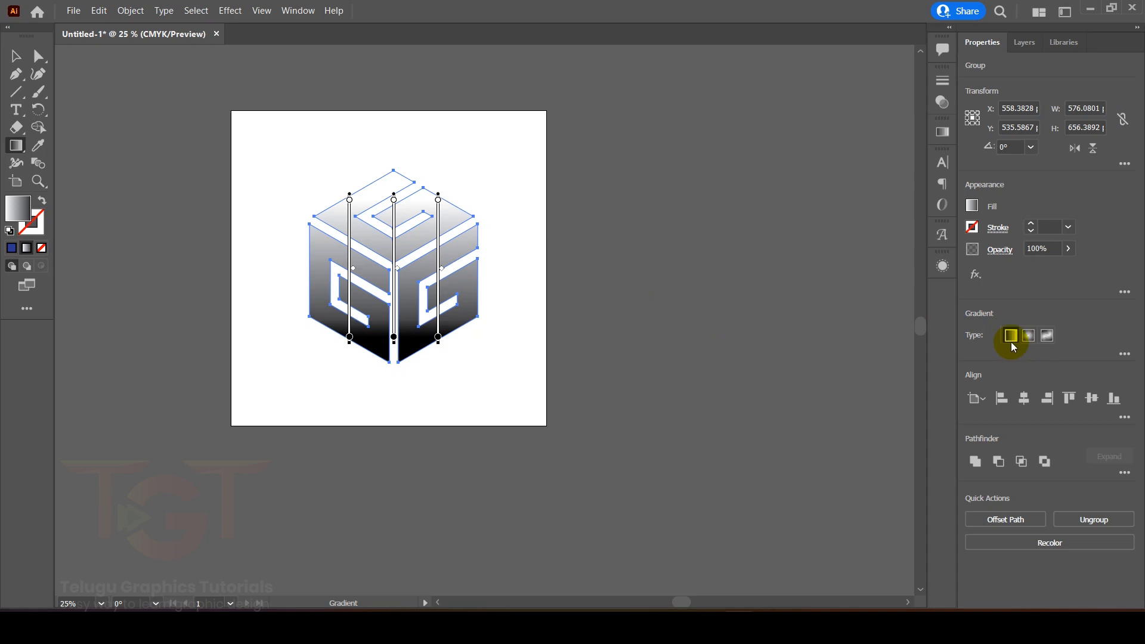
# - Colour the logo gradient's end stop dark navy and its start stop medium blue
pyautogui.click(942, 132)
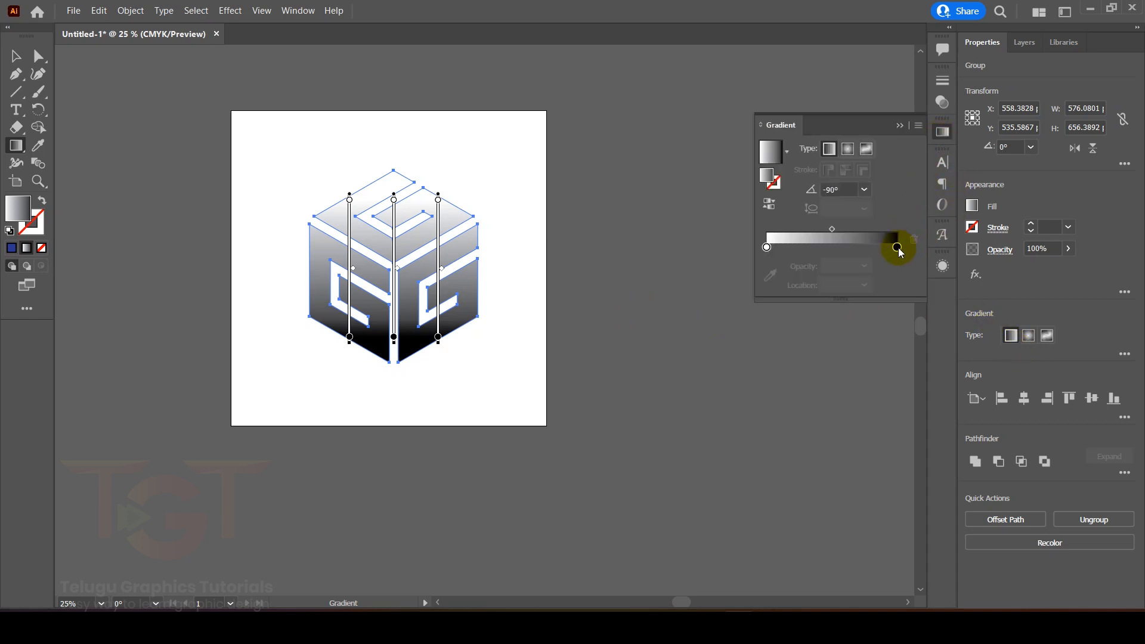
pyautogui.doubleClick(898, 249)
pyautogui.click(705, 327)
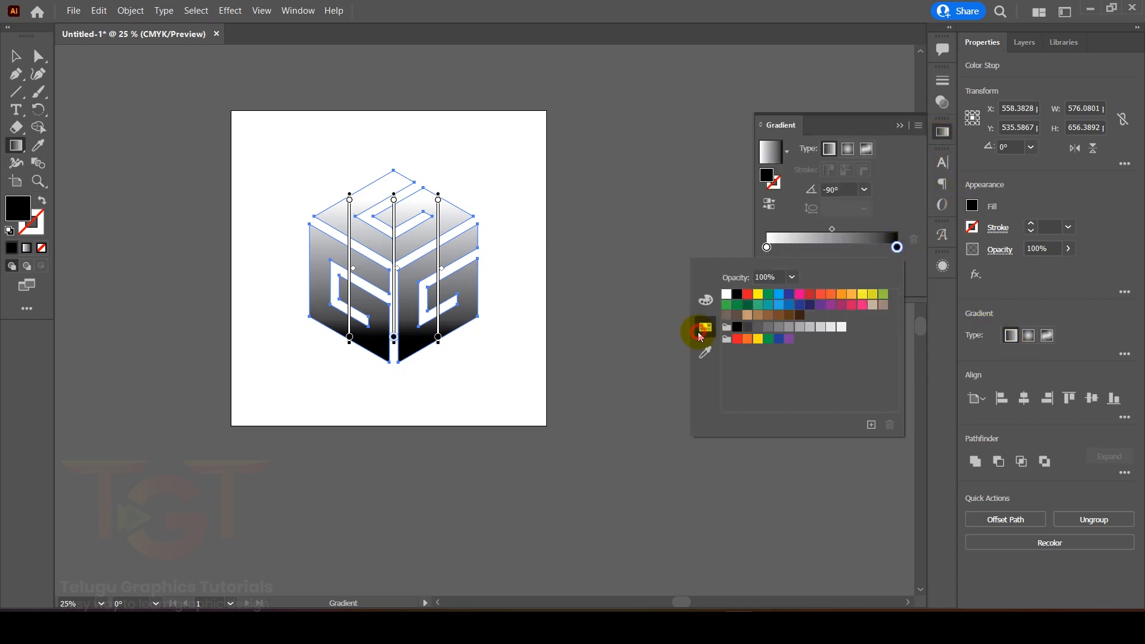
pyautogui.click(810, 305)
pyautogui.doubleClick(767, 247)
pyautogui.click(789, 306)
pyautogui.click(780, 306)
pyautogui.click(800, 305)
pyautogui.click(790, 306)
pyautogui.click(799, 305)
pyautogui.click(791, 305)
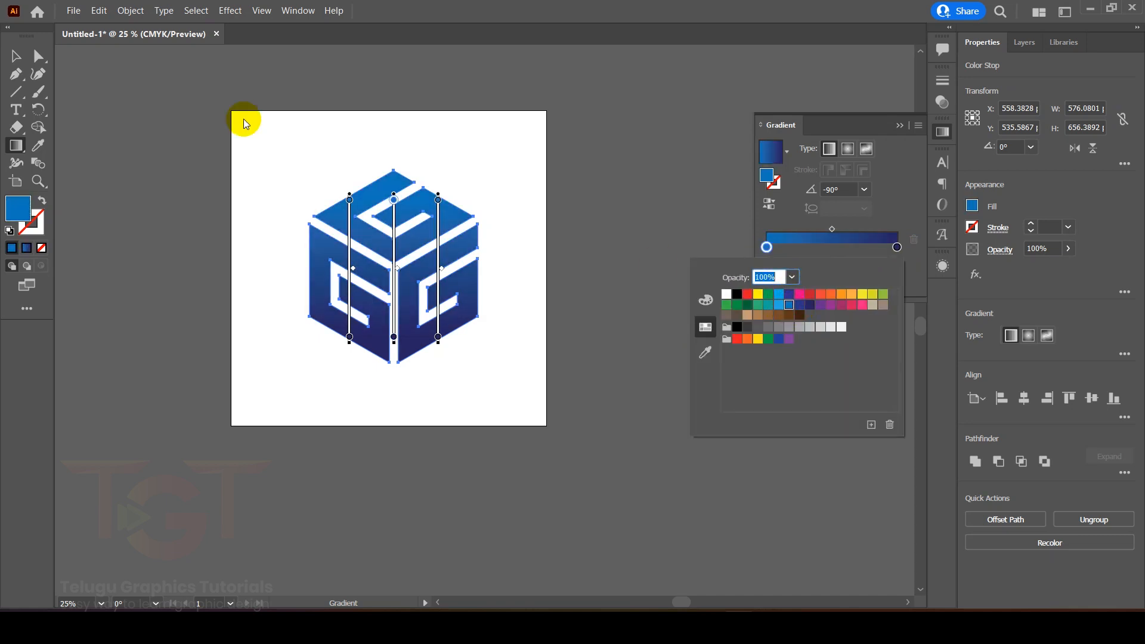
pyautogui.click(19, 52)
pyautogui.press('v')
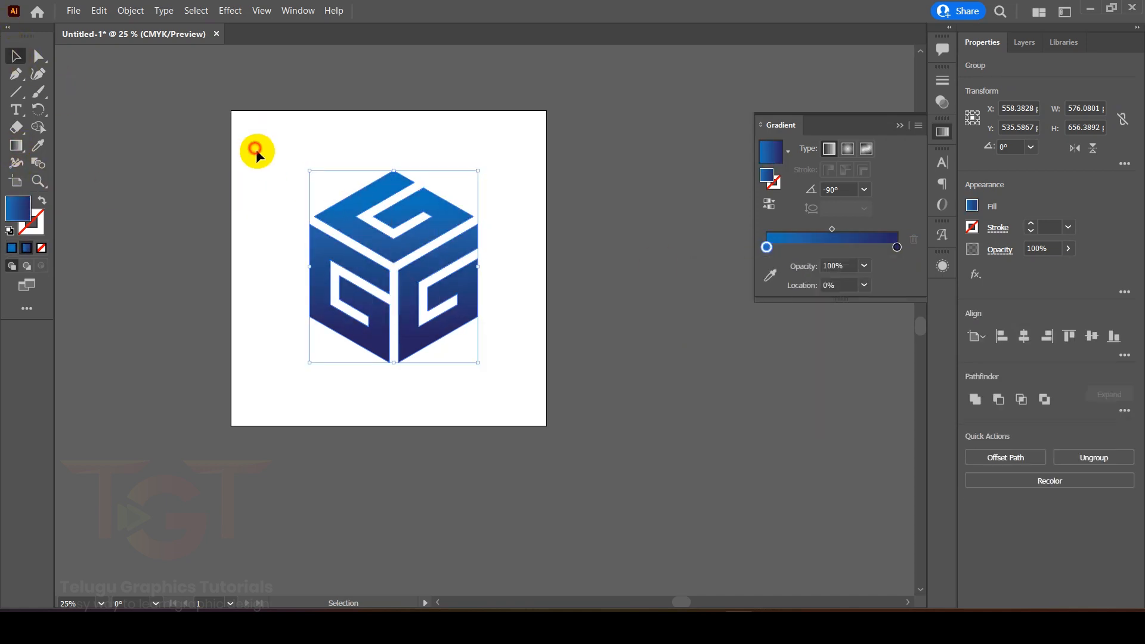
pyautogui.click(230, 188)
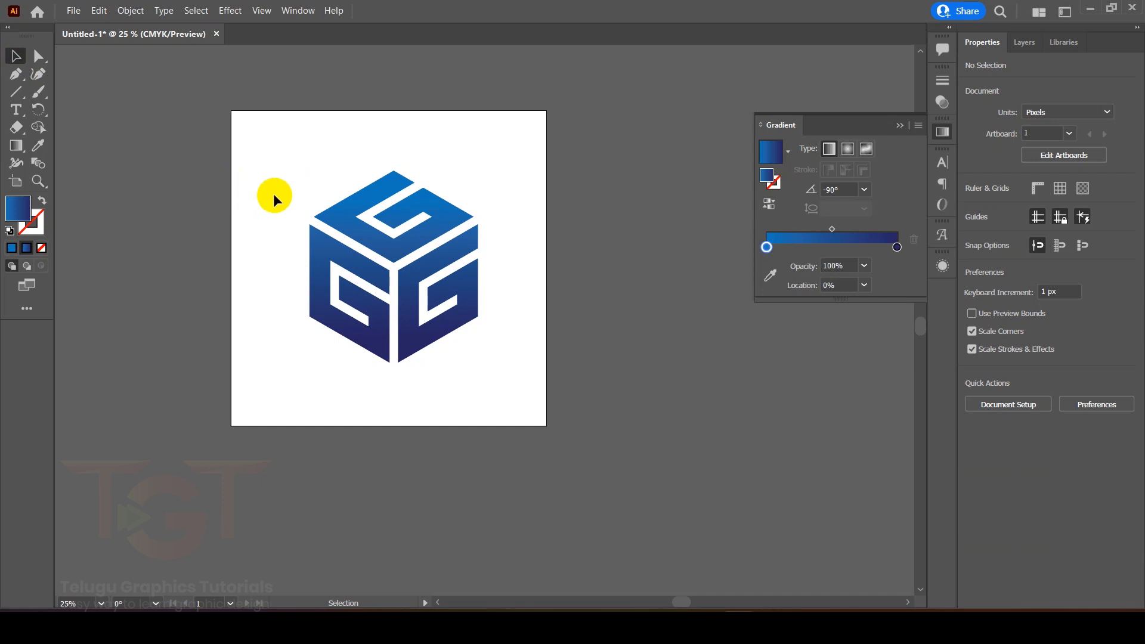
# - Duplicate the artboard together with its G cube logo, placing the copy beside the original
pyautogui.moveTo(308, 149); pyautogui.dragTo(503, 345)
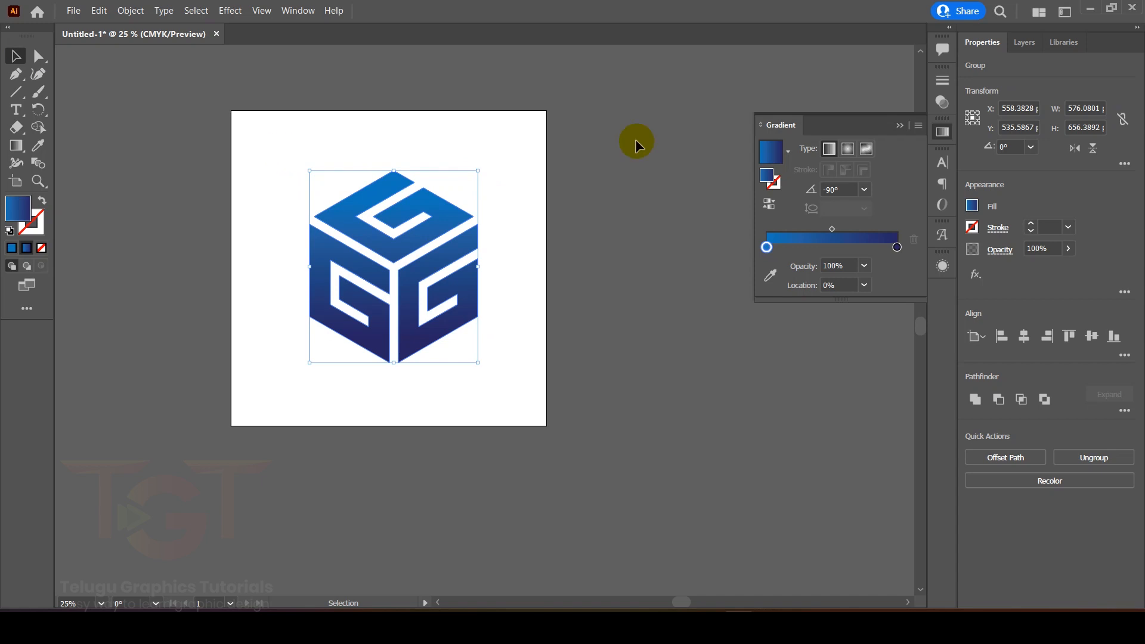
pyautogui.click(942, 133)
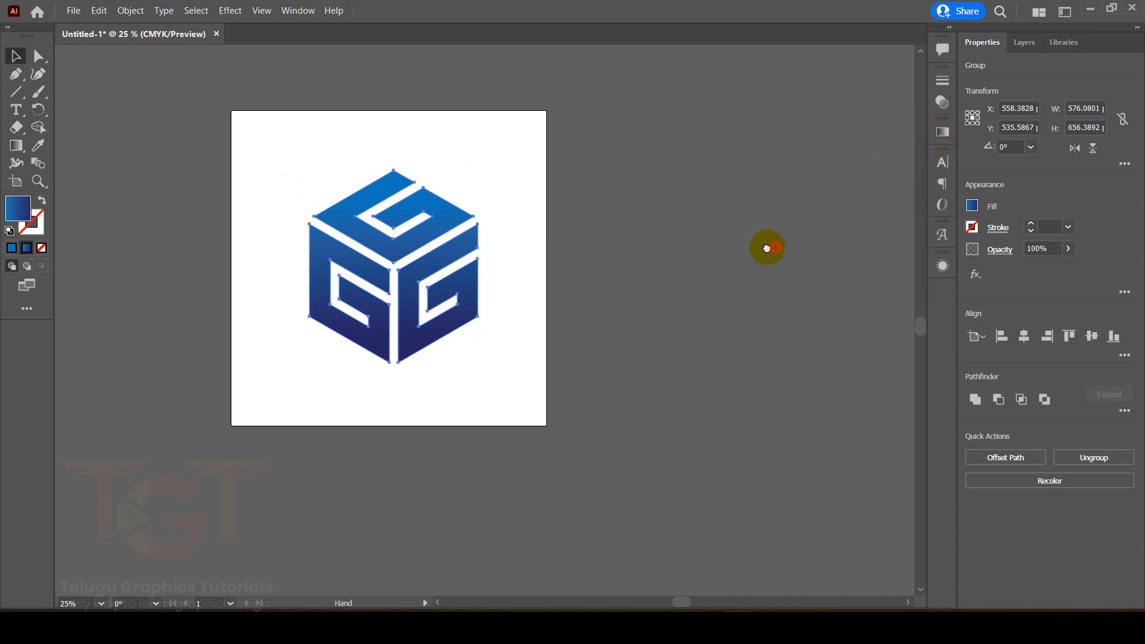
pyautogui.hscroll(1, 513, 233)
pyautogui.click(28, 180)
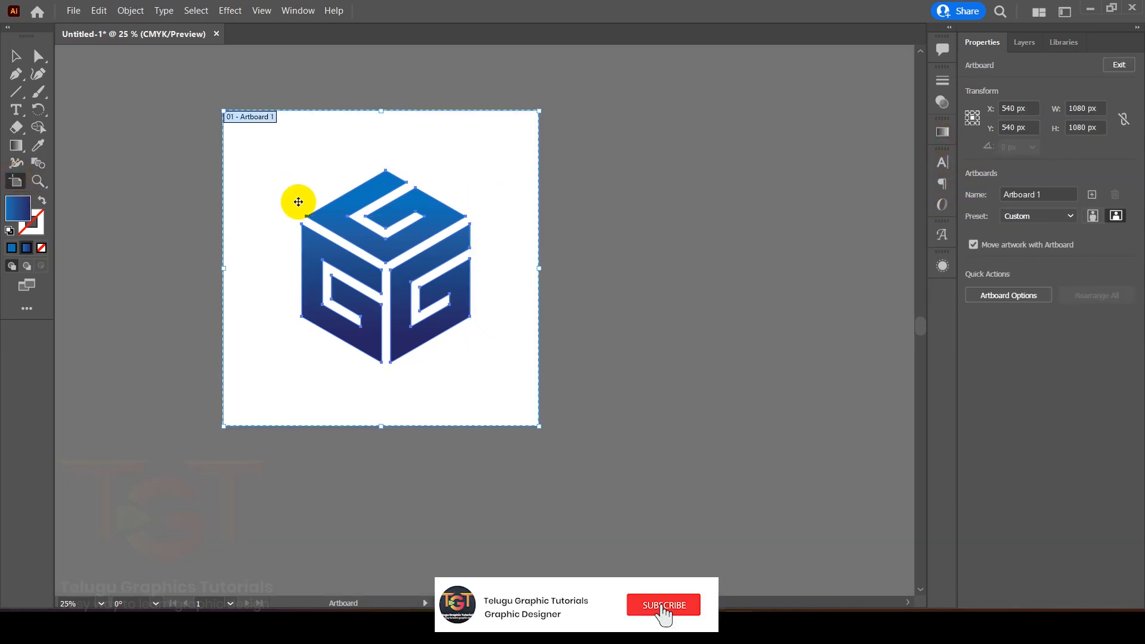
pyautogui.moveTo(281, 191); pyautogui.dragTo(617, 191)
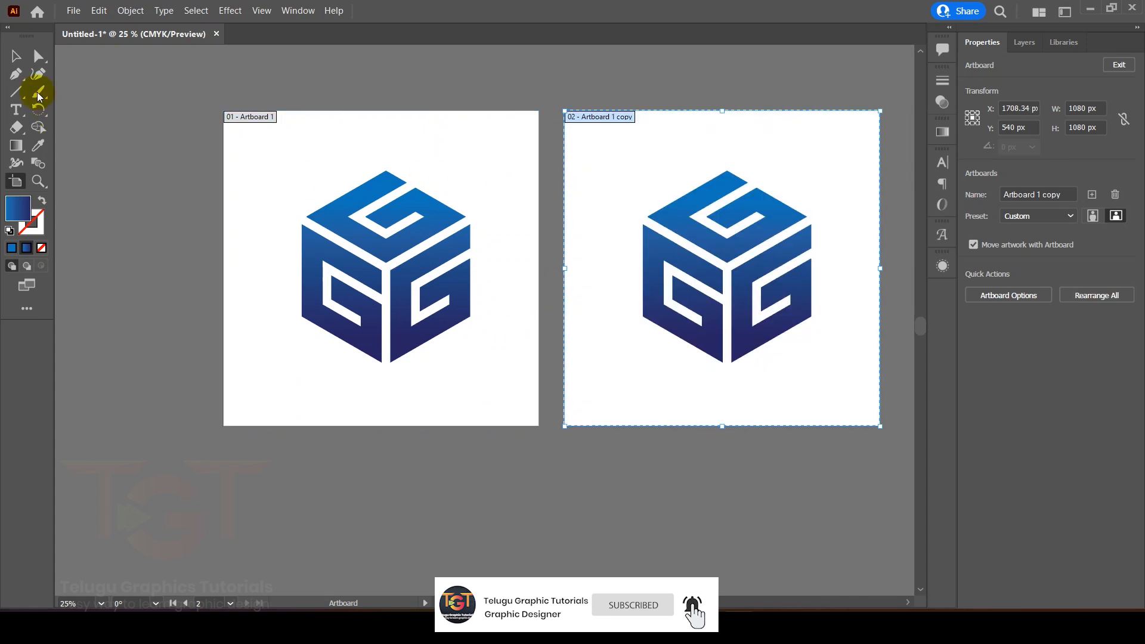
pyautogui.click(17, 59)
# - Ungroup the copied cube logo on the second artboard into separate G shapes
pyautogui.hscroll(2, 619, 185)
pyautogui.scroll(1, 711, 213)
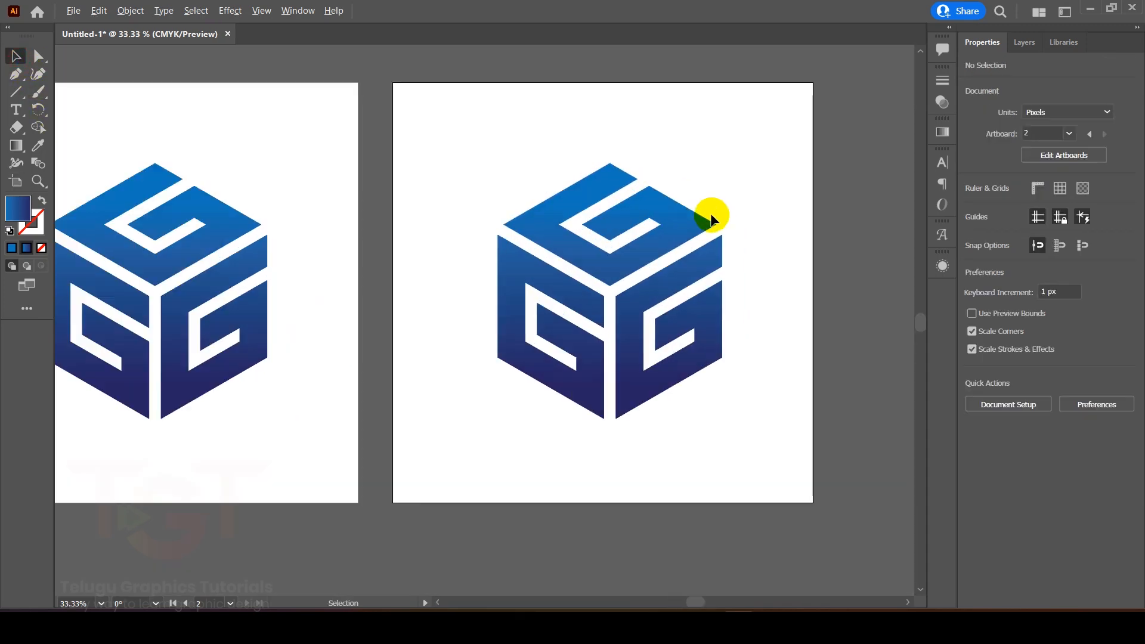
pyautogui.click(582, 191)
pyautogui.moveTo(639, 253); pyautogui.dragTo(682, 239)
pyautogui.hotkey('ctrl', 'z')
pyautogui.rightClick(635, 240)
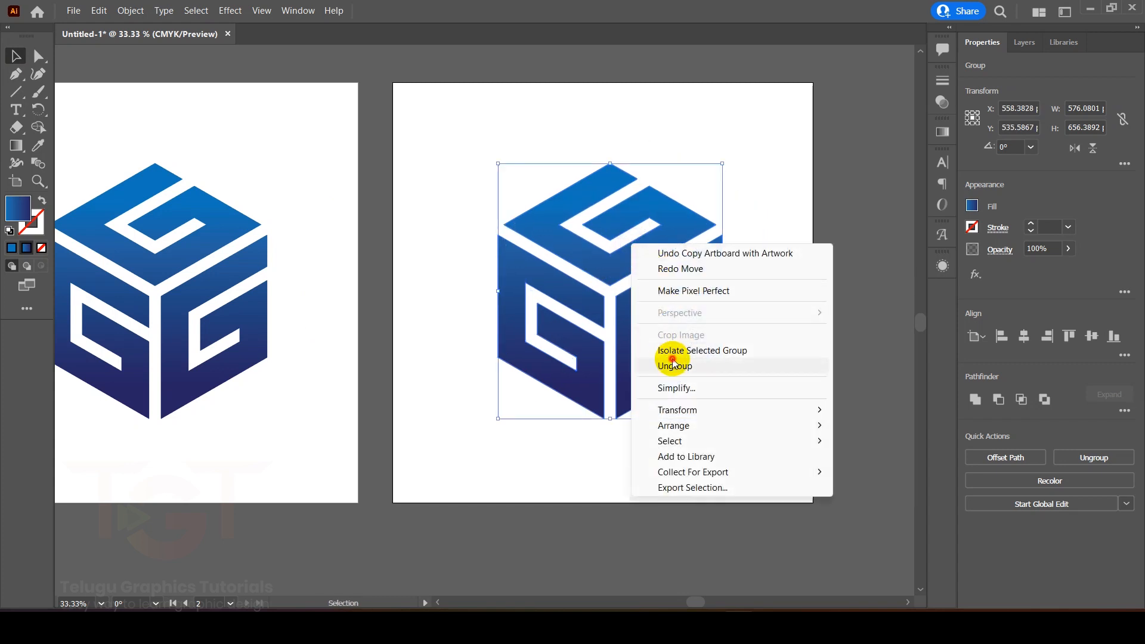
pyautogui.click(670, 362)
pyautogui.click(704, 249)
# - Redirect the gradient of the second logo's top G horizontally, from medium blue on the left to navy on the right
pyautogui.click(695, 219)
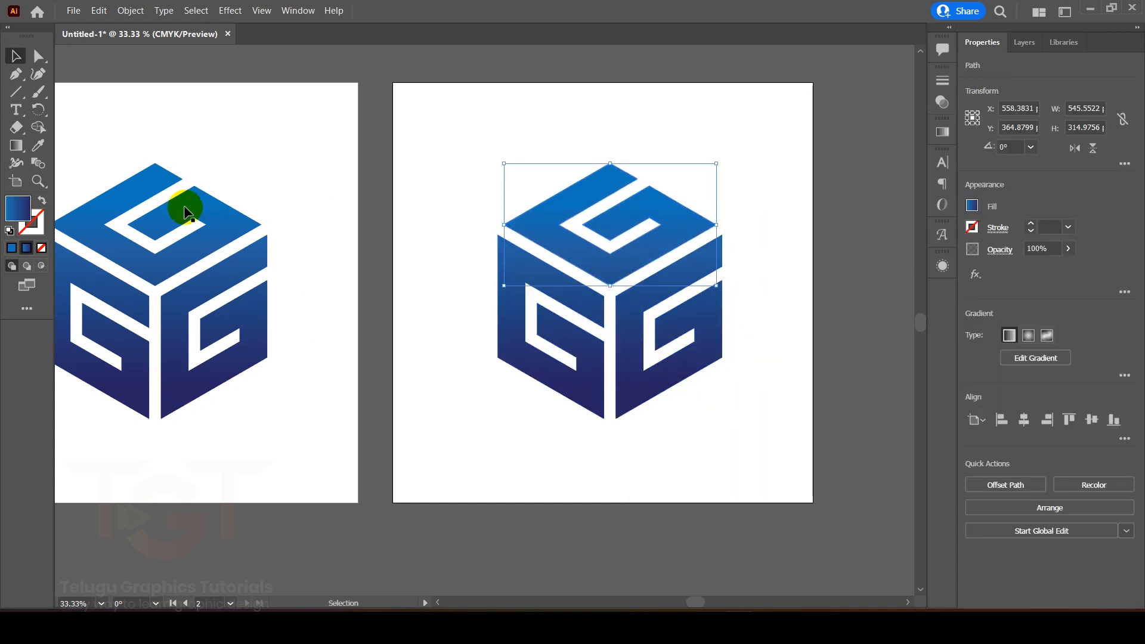
pyautogui.click(20, 147)
pyautogui.moveTo(507, 220); pyautogui.dragTo(697, 224)
pyautogui.click(28, 61)
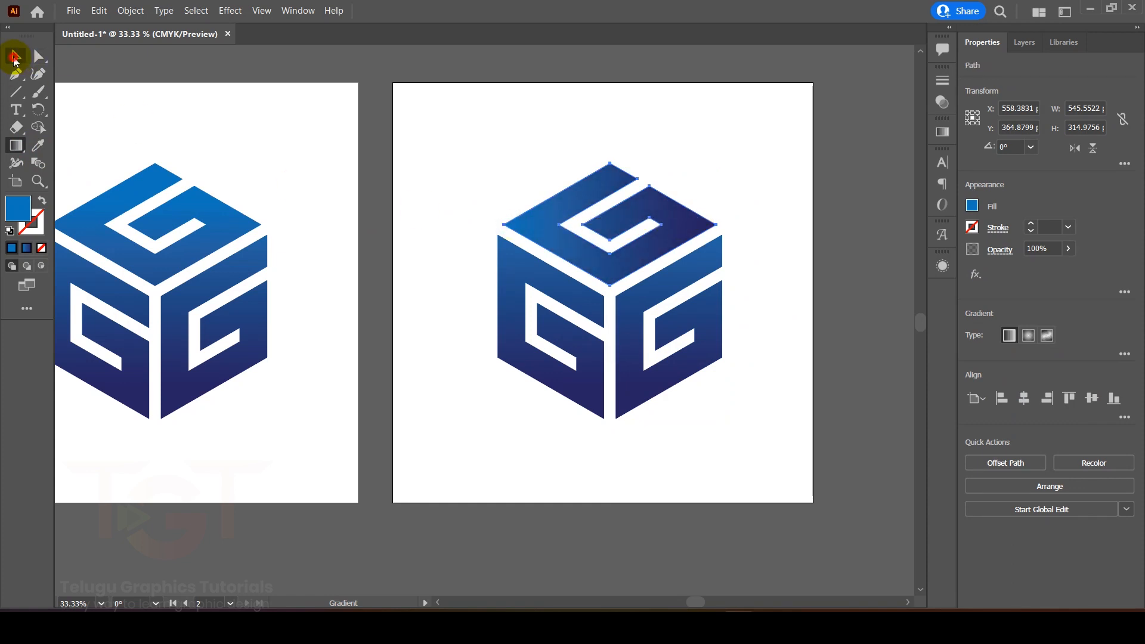
# - Redirect the gradient of the second logo's left G to run from navy at its top to medium blue at its bottom
pyautogui.click(504, 327)
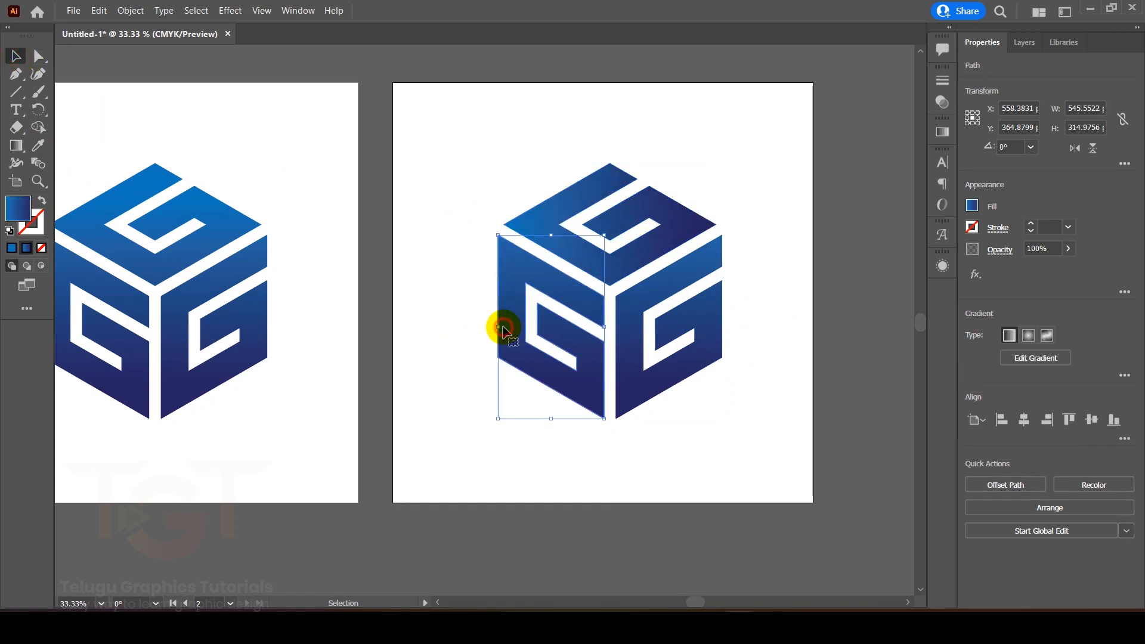
pyautogui.click(20, 148)
pyautogui.moveTo(526, 269)
pyautogui.mouseDown()
pyautogui.moveTo(529, 402)
pyautogui.moveTo(534, 304)
pyautogui.mouseUp()
pyautogui.press('v')
# - Redirect the gradient of the second logo's right G to run from medium blue at its top to navy at its bottom
pyautogui.click(634, 302)
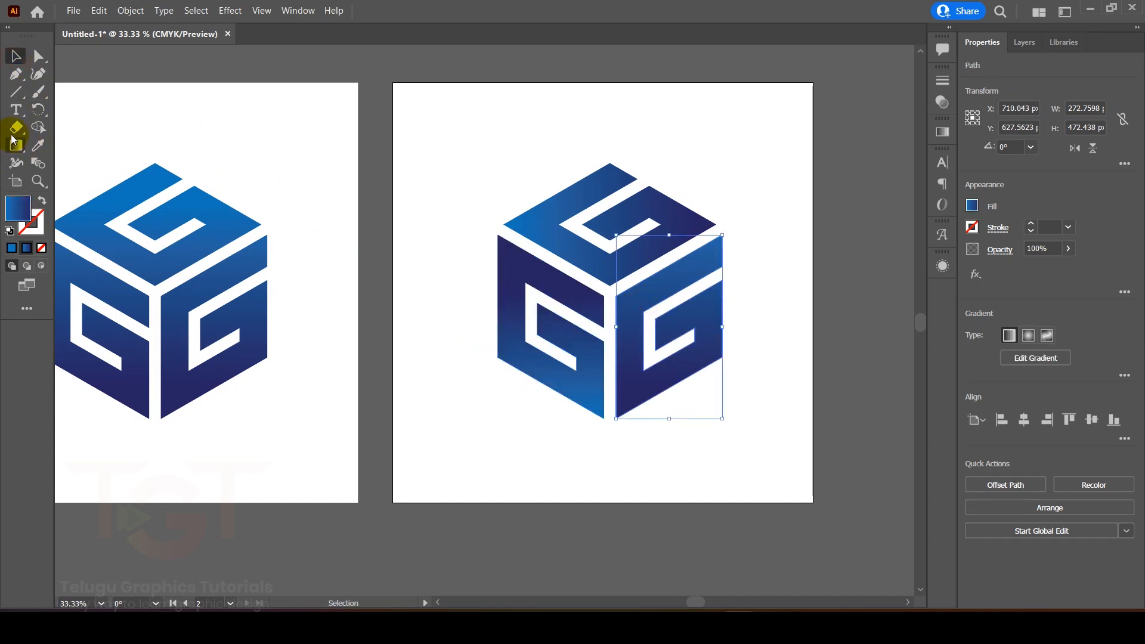
pyautogui.click(16, 145)
pyautogui.moveTo(757, 274); pyautogui.dragTo(629, 353)
pyautogui.moveTo(593, 376); pyautogui.dragTo(701, 368)
pyautogui.moveTo(693, 413); pyautogui.dragTo(688, 312)
pyautogui.moveTo(665, 261); pyautogui.dragTo(678, 358)
pyautogui.press('v')
# - Redirect the second logo's top G gradient diagonally, from navy at its upper left to medium blue at its lower right, and deselect it
pyautogui.click(584, 208)
pyautogui.click(19, 151)
pyautogui.moveTo(572, 160); pyautogui.dragTo(608, 224)
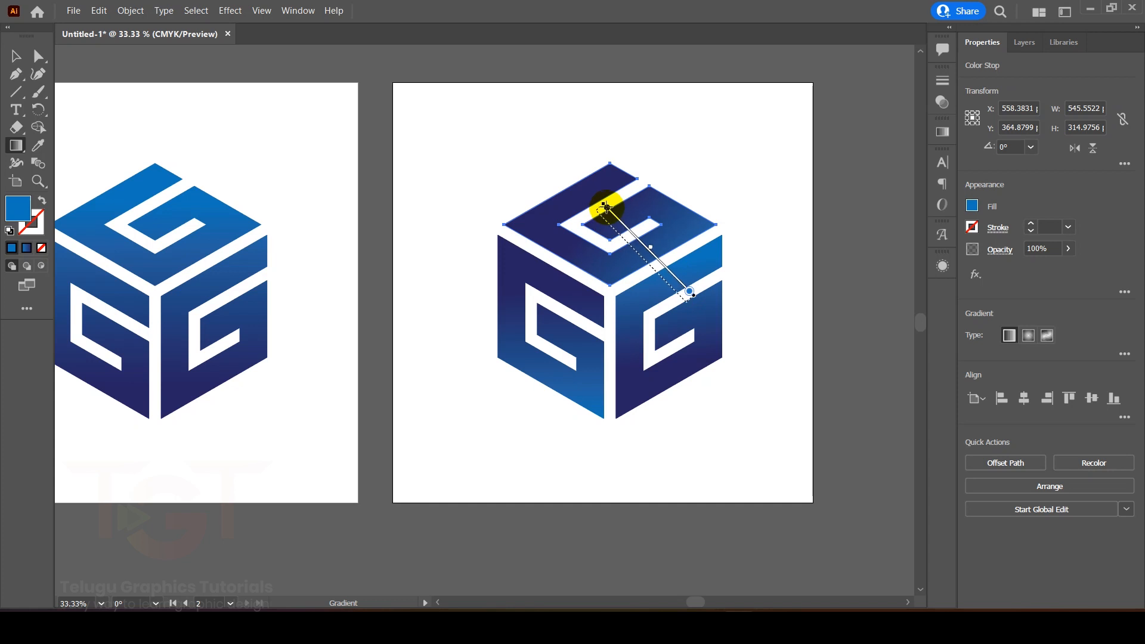
pyautogui.click(16, 55)
pyautogui.click(406, 185)
pyautogui.scroll(-2, 432, 234)
pyautogui.moveTo(432, 234); pyautogui.dragTo(479, 317)
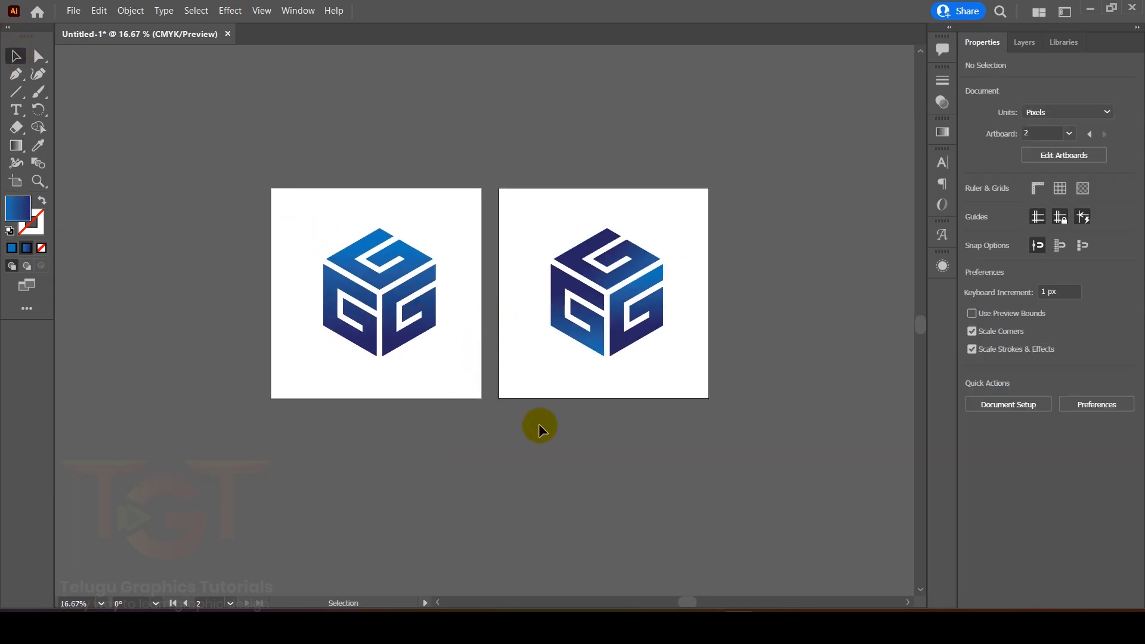